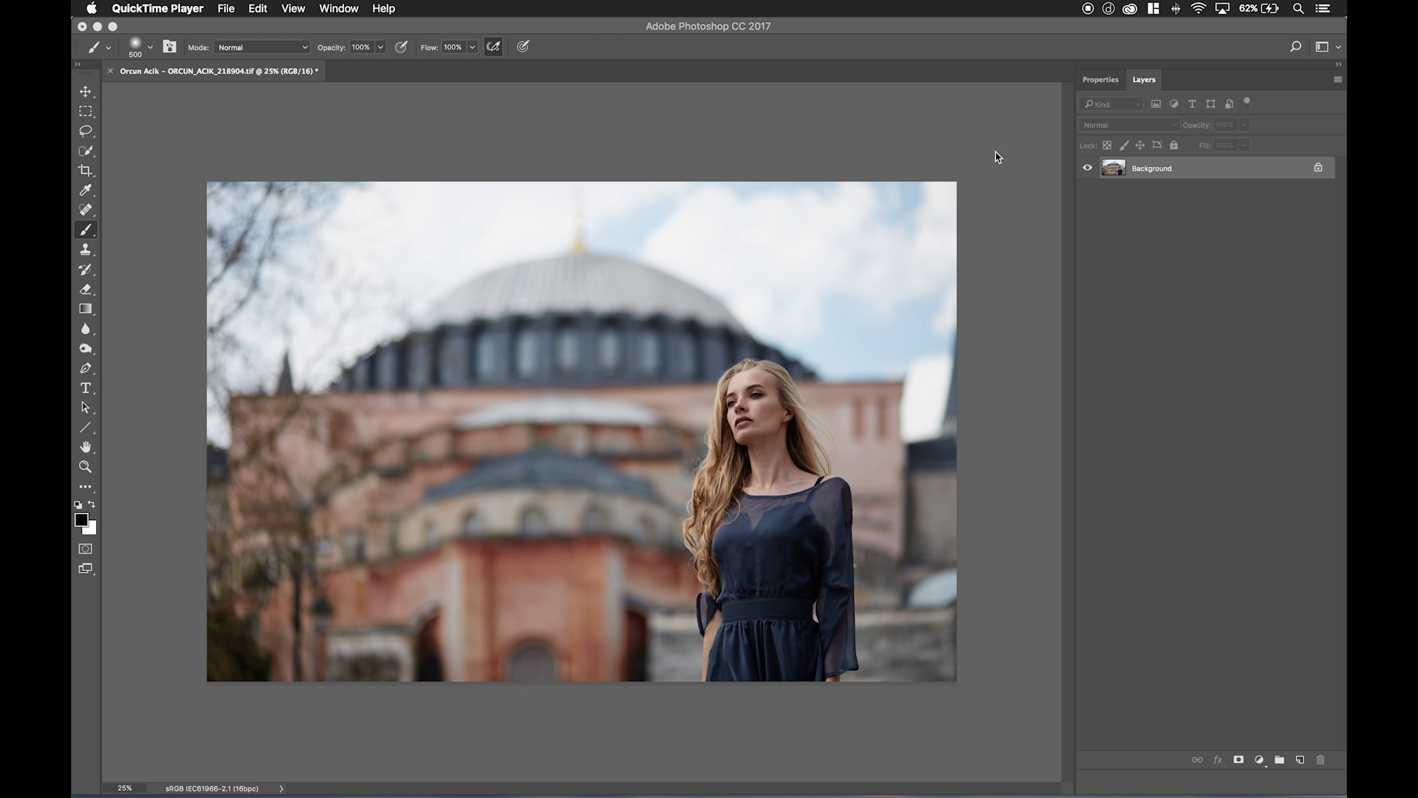
- Bring Photoshop to the front so the Infinite Color panel shows beside the portrait
left_click(995, 153)
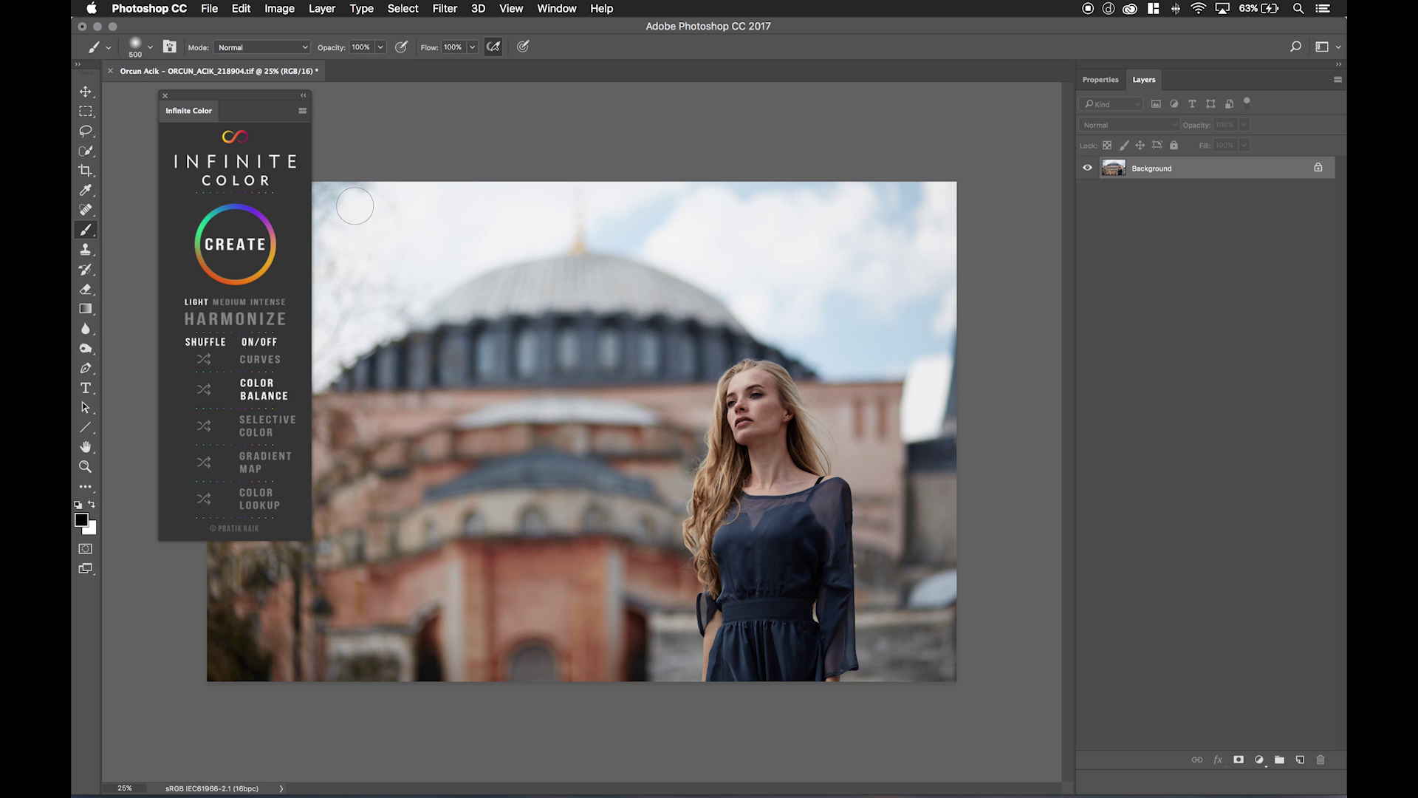
- Move the Infinite Color panel to a new spot and select the Move tool
left_click_drag(198, 119, 176, 152)
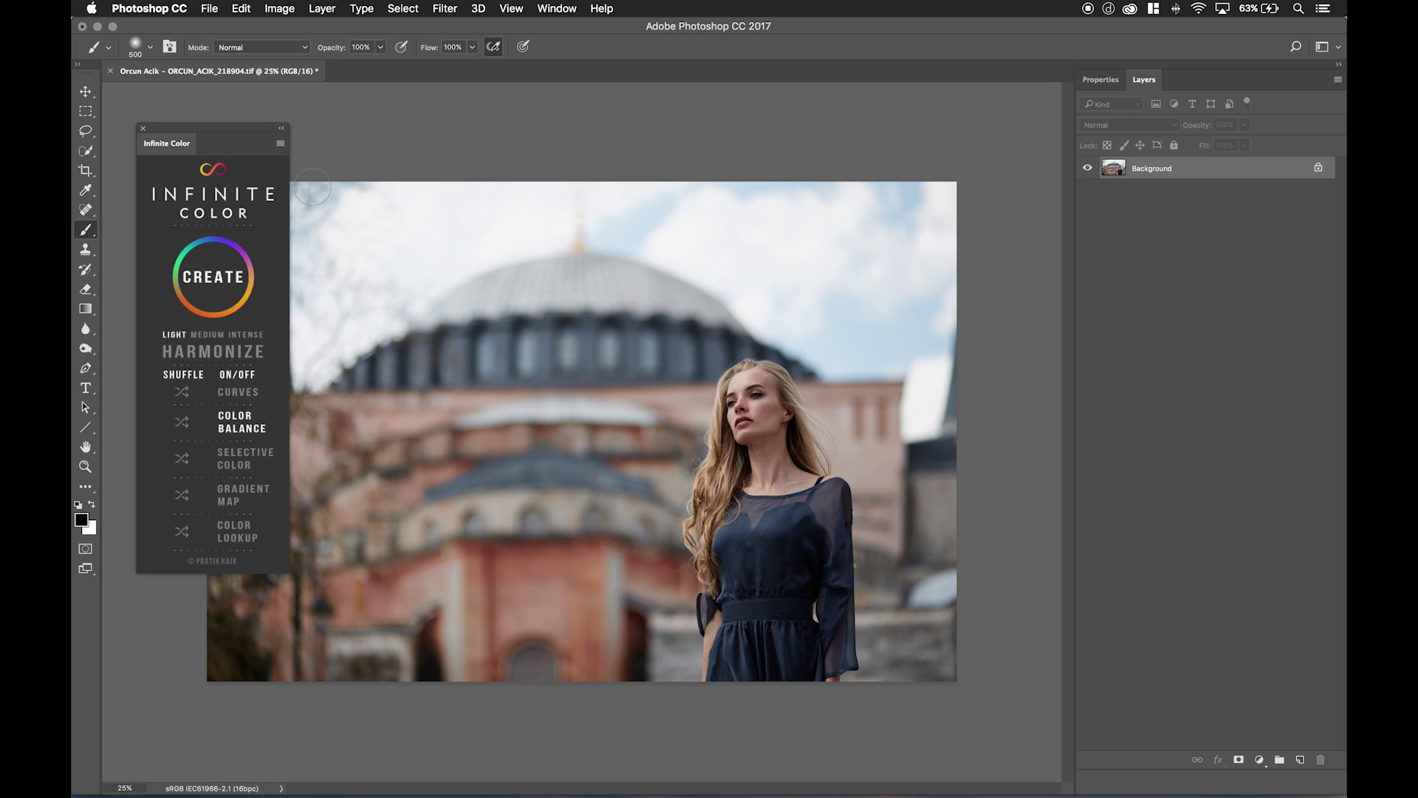
left_click(85, 93)
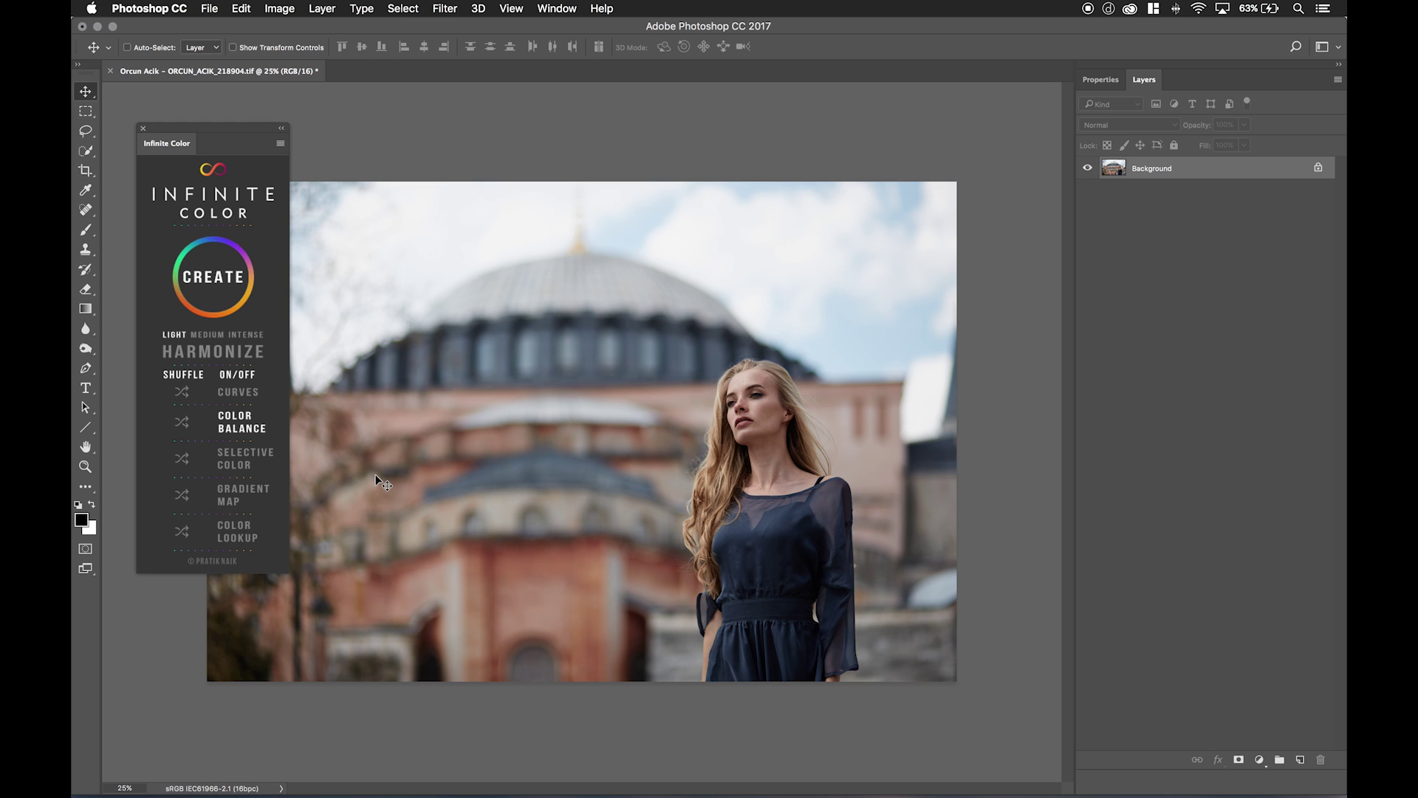
- Enable Curves in Infinite Color and generate a five-layer grading group, regenerating it once
key("XF86AudioLowerVolume")
left_click(249, 394)
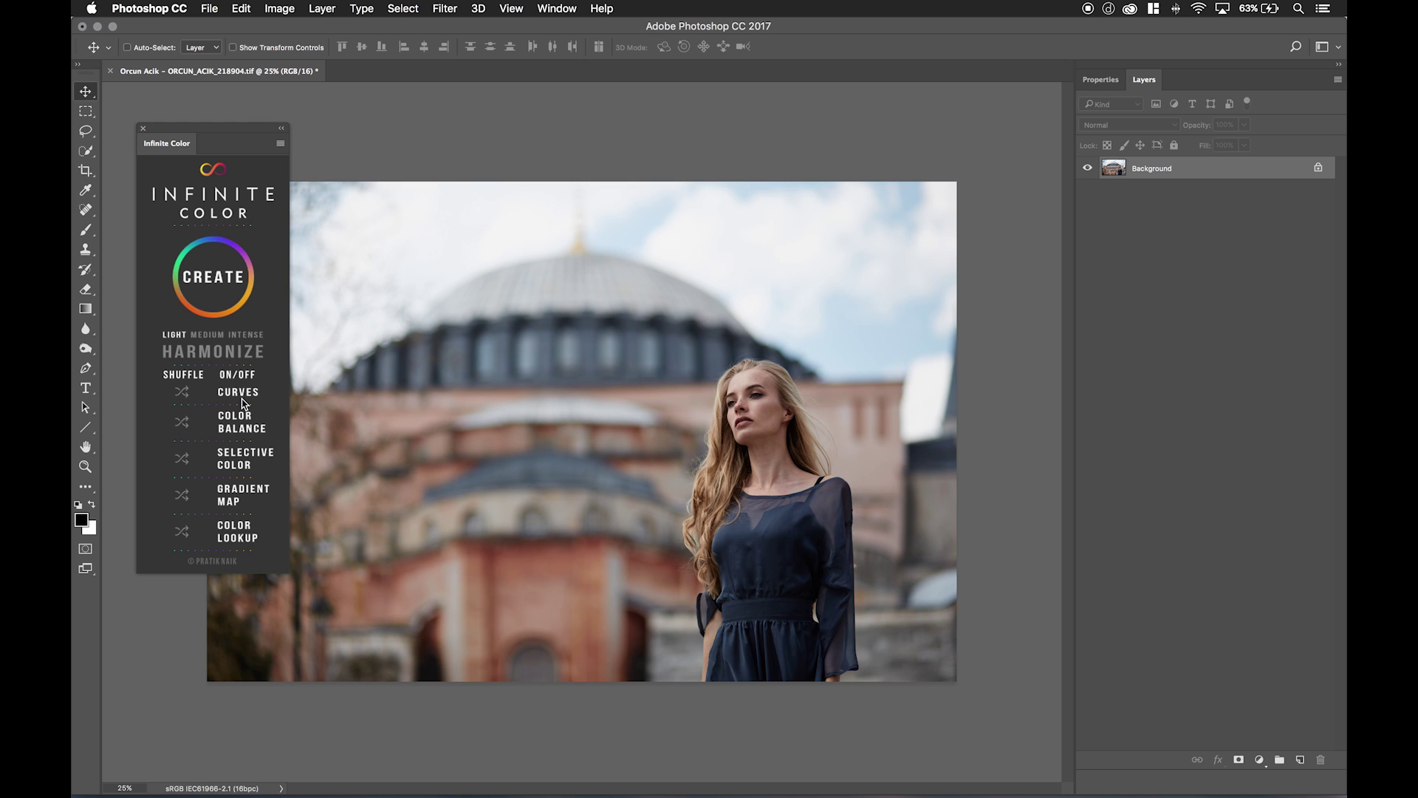
left_click(219, 283)
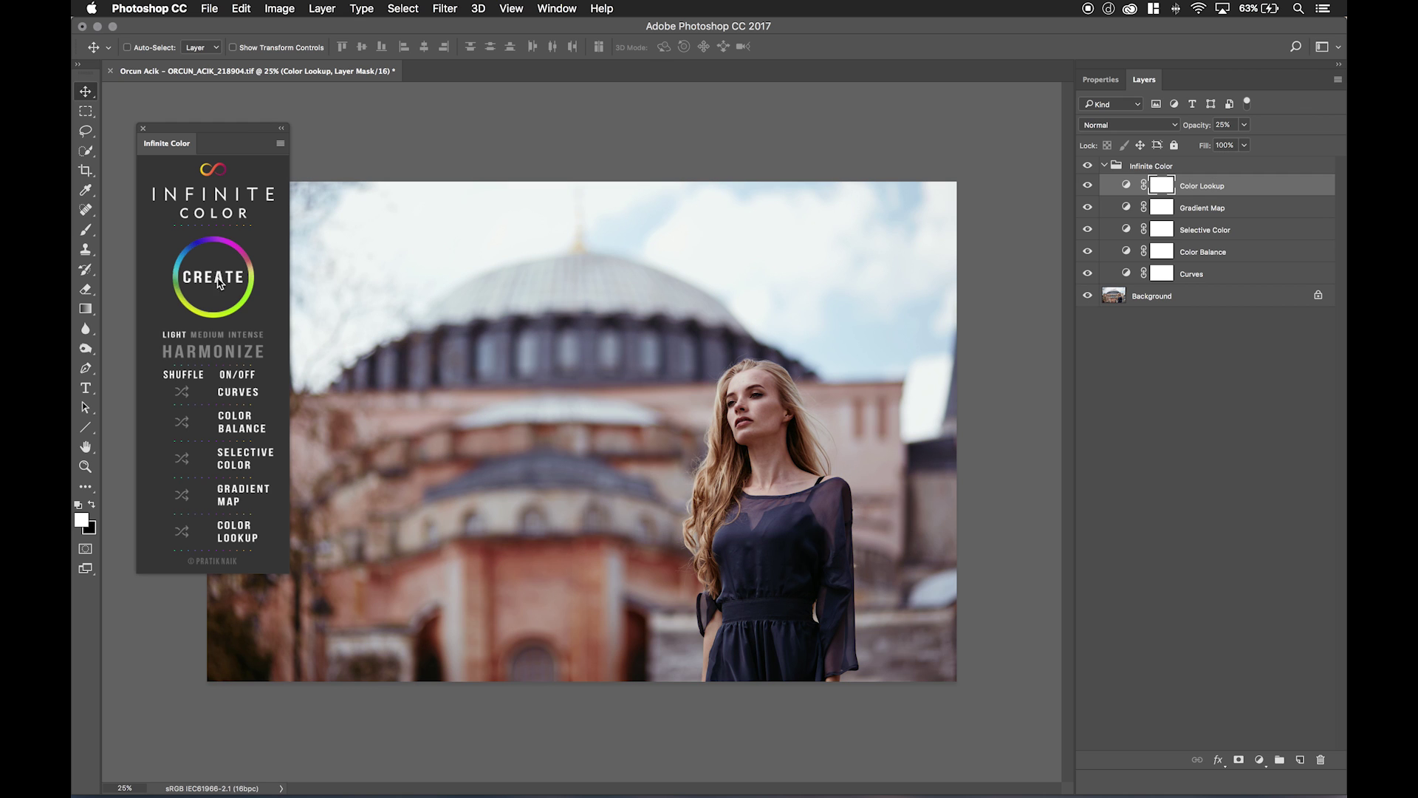
left_click(219, 283)
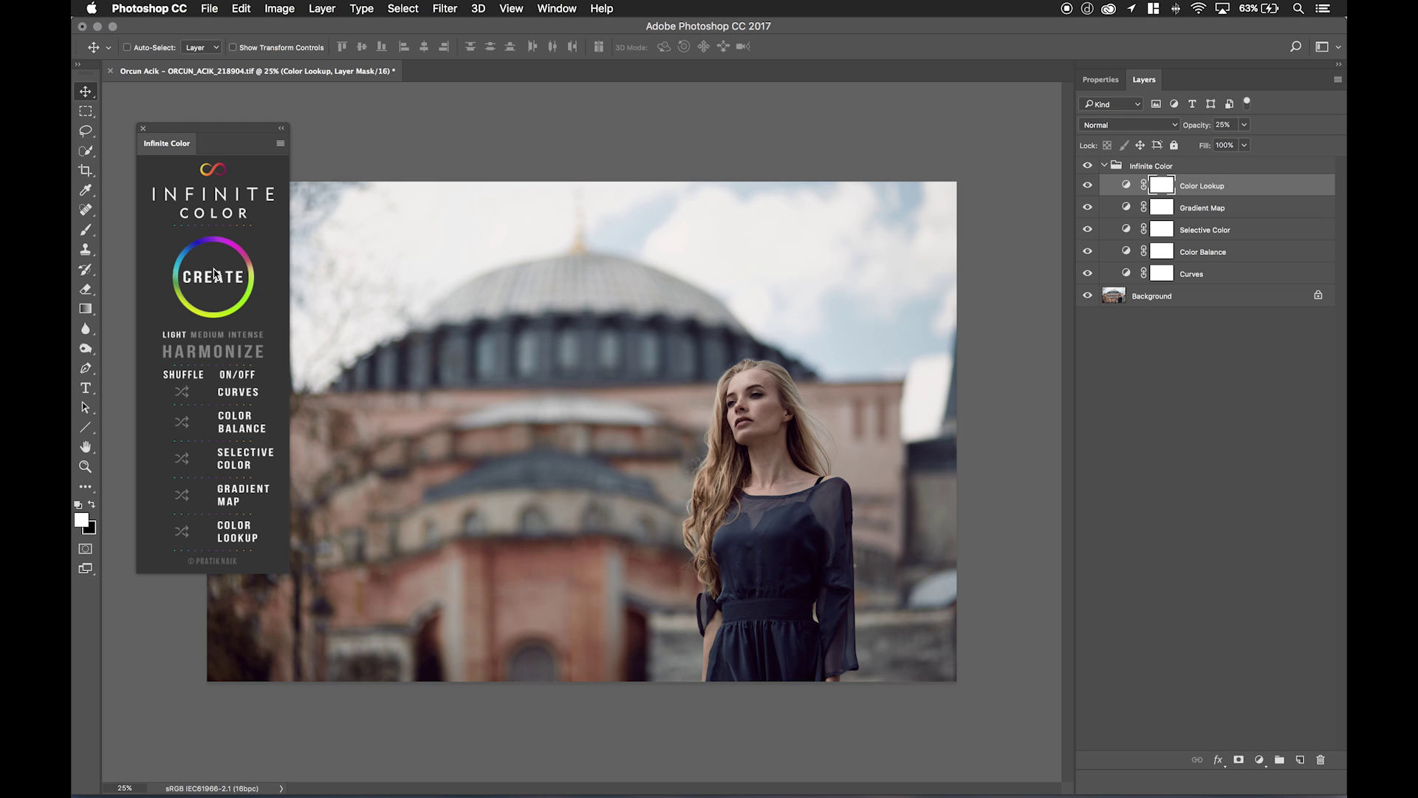
- Regenerate a warmer, pinkish grade, compare it repeatedly against the original, and select the group
left_click(215, 274)
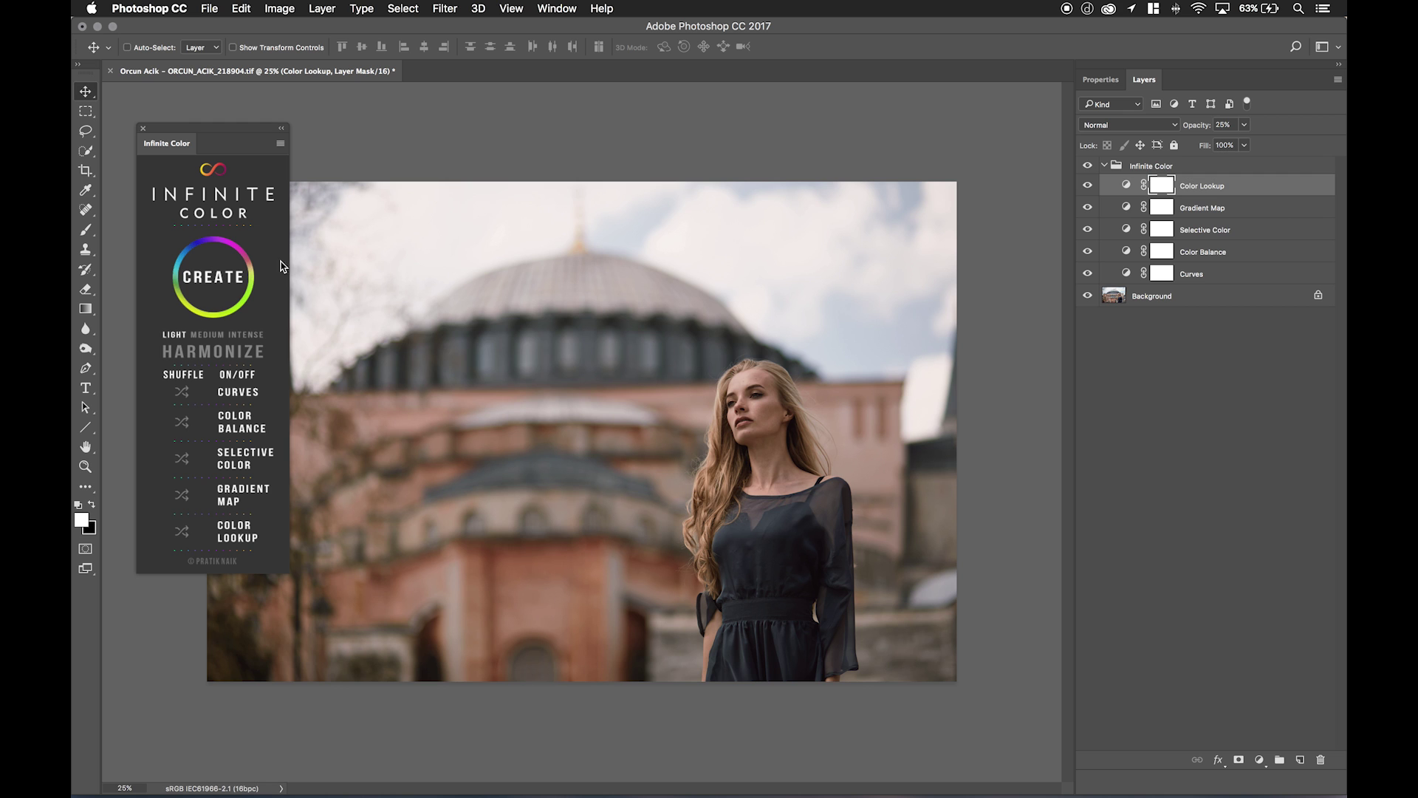
left_click(1087, 165)
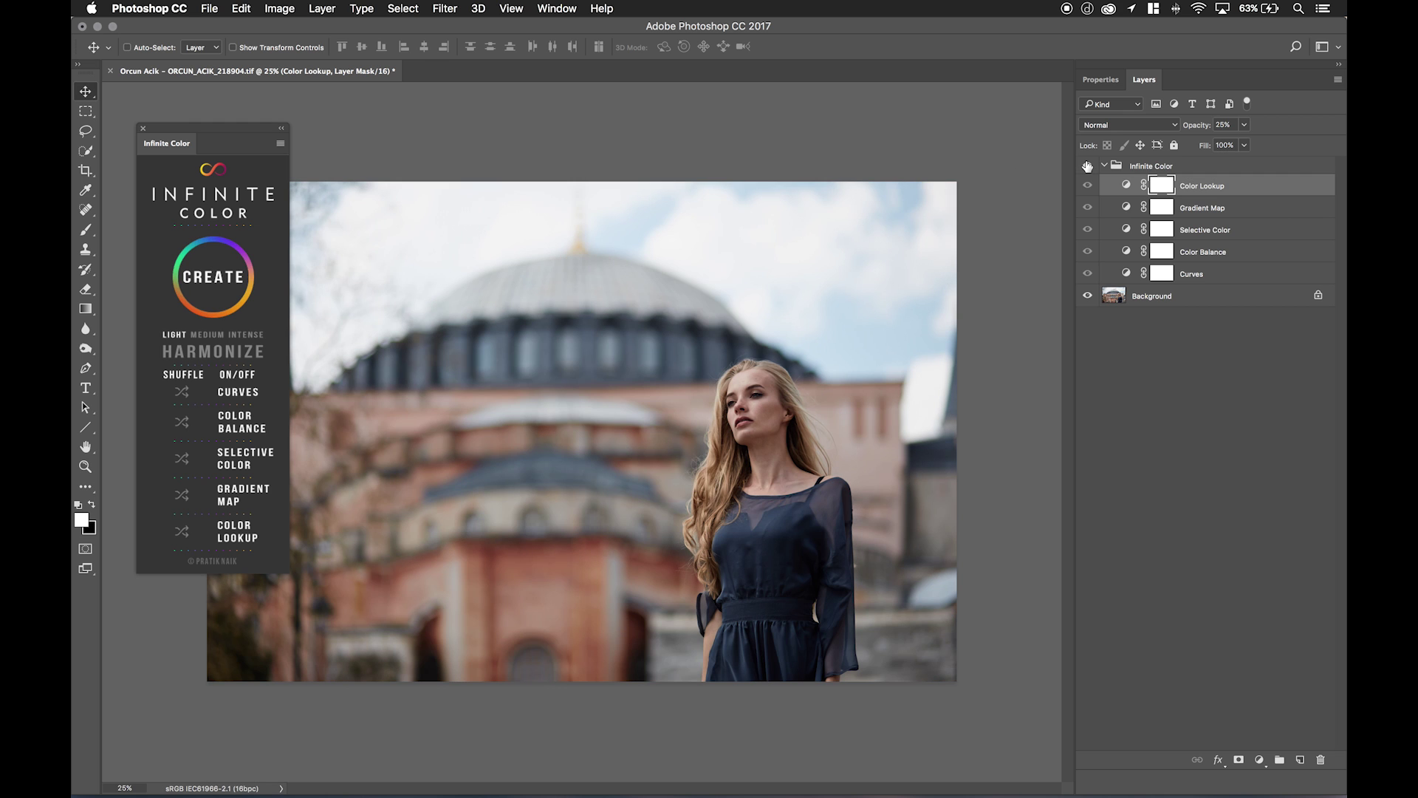
left_click(1088, 165)
left_click(1087, 165)
left_click(1087, 165)
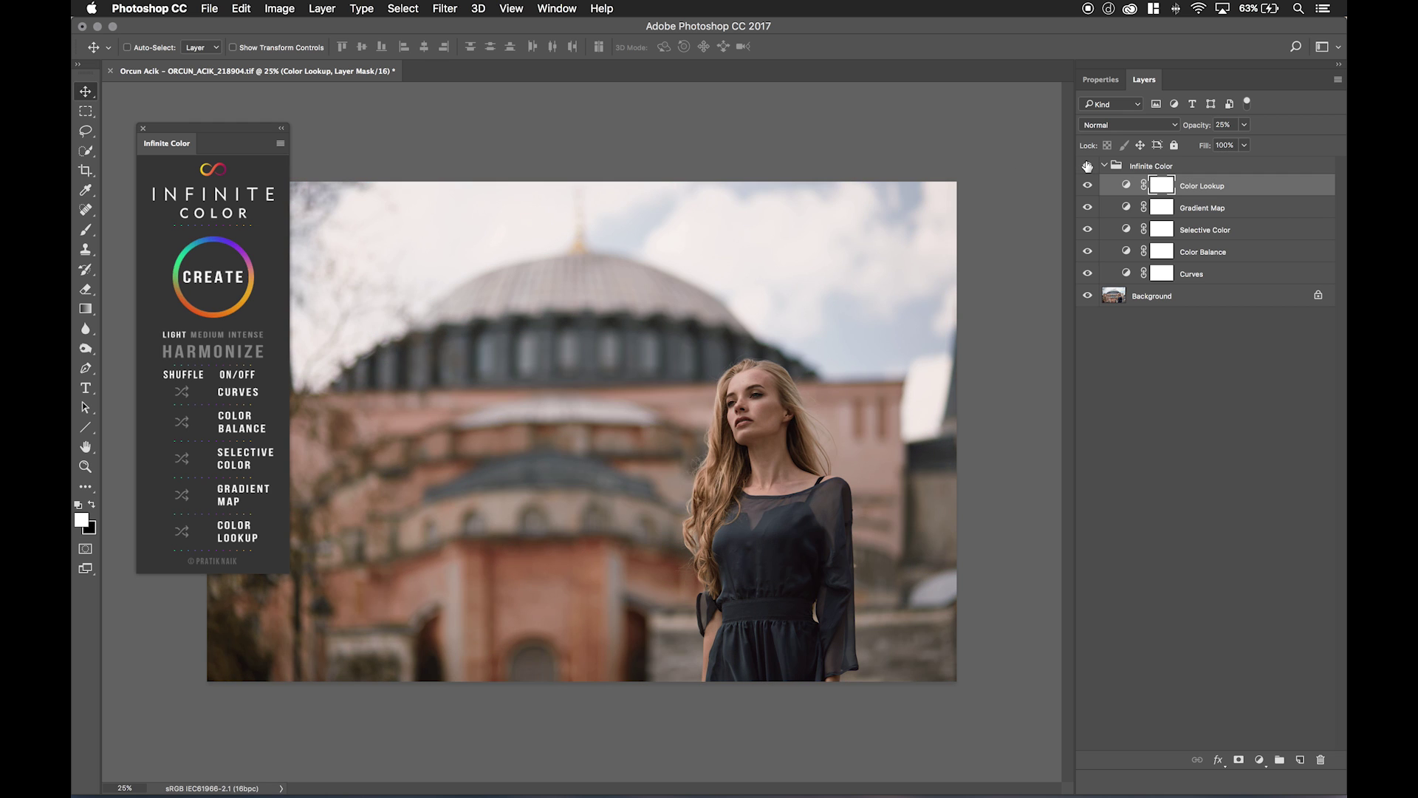
left_click(1087, 165)
left_click(1088, 165)
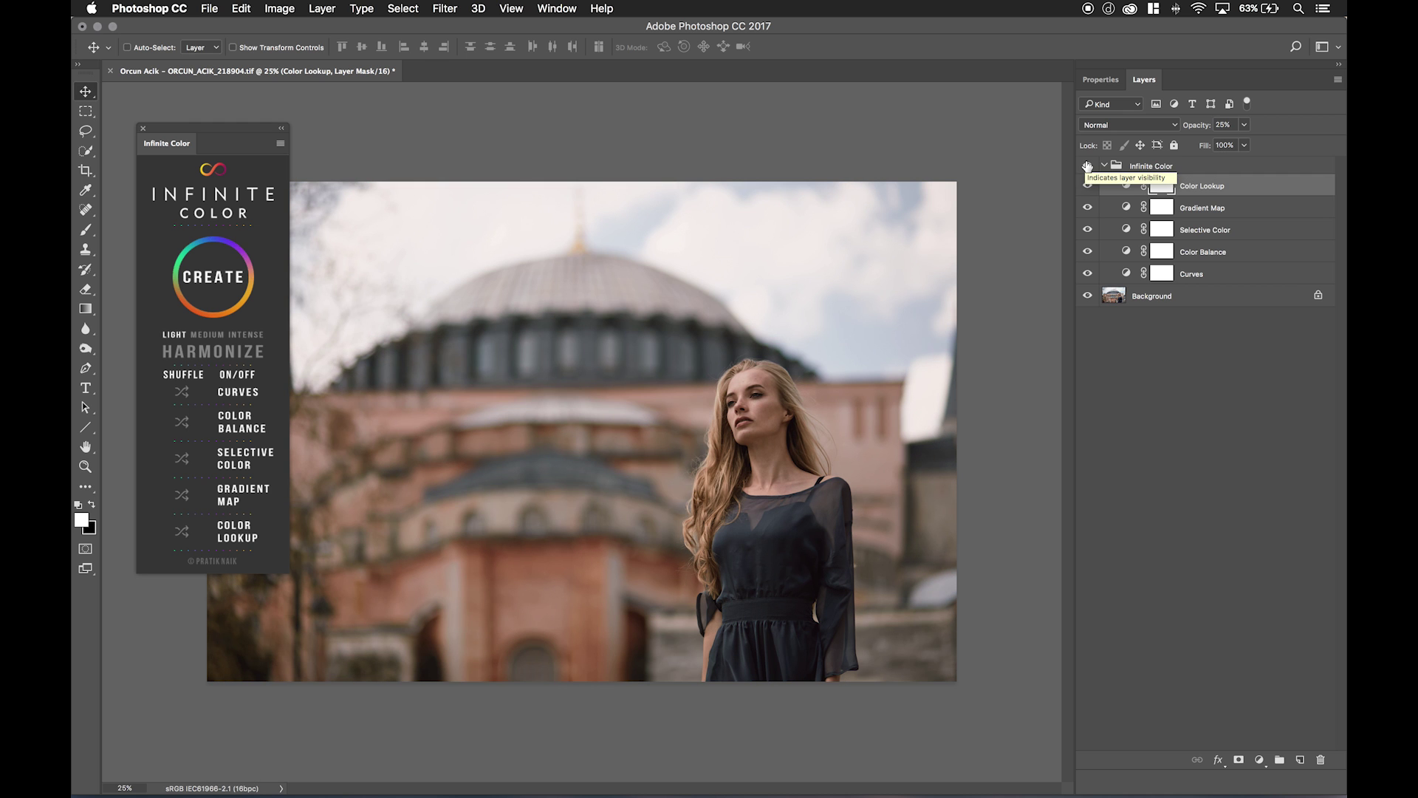
left_click(1087, 165)
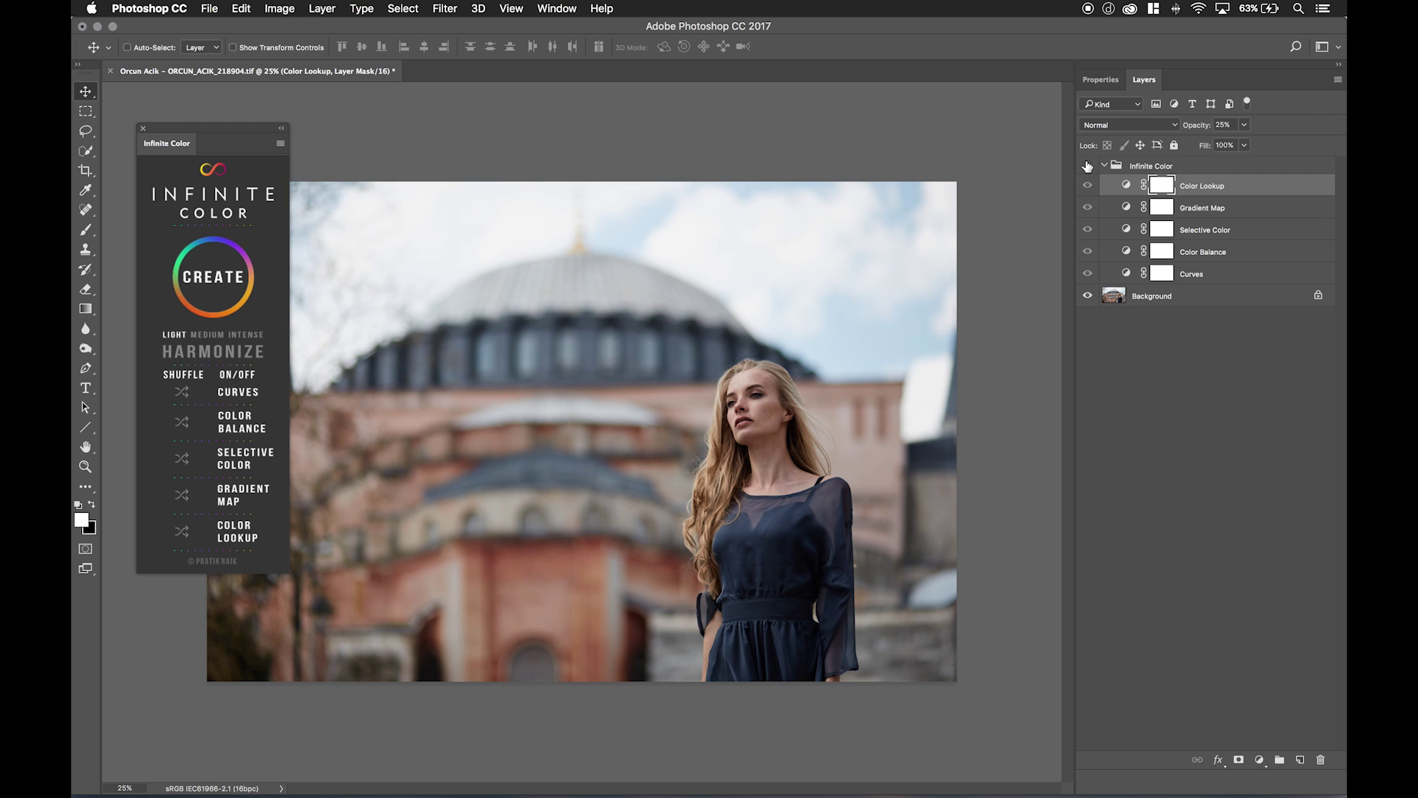
left_click(1087, 166)
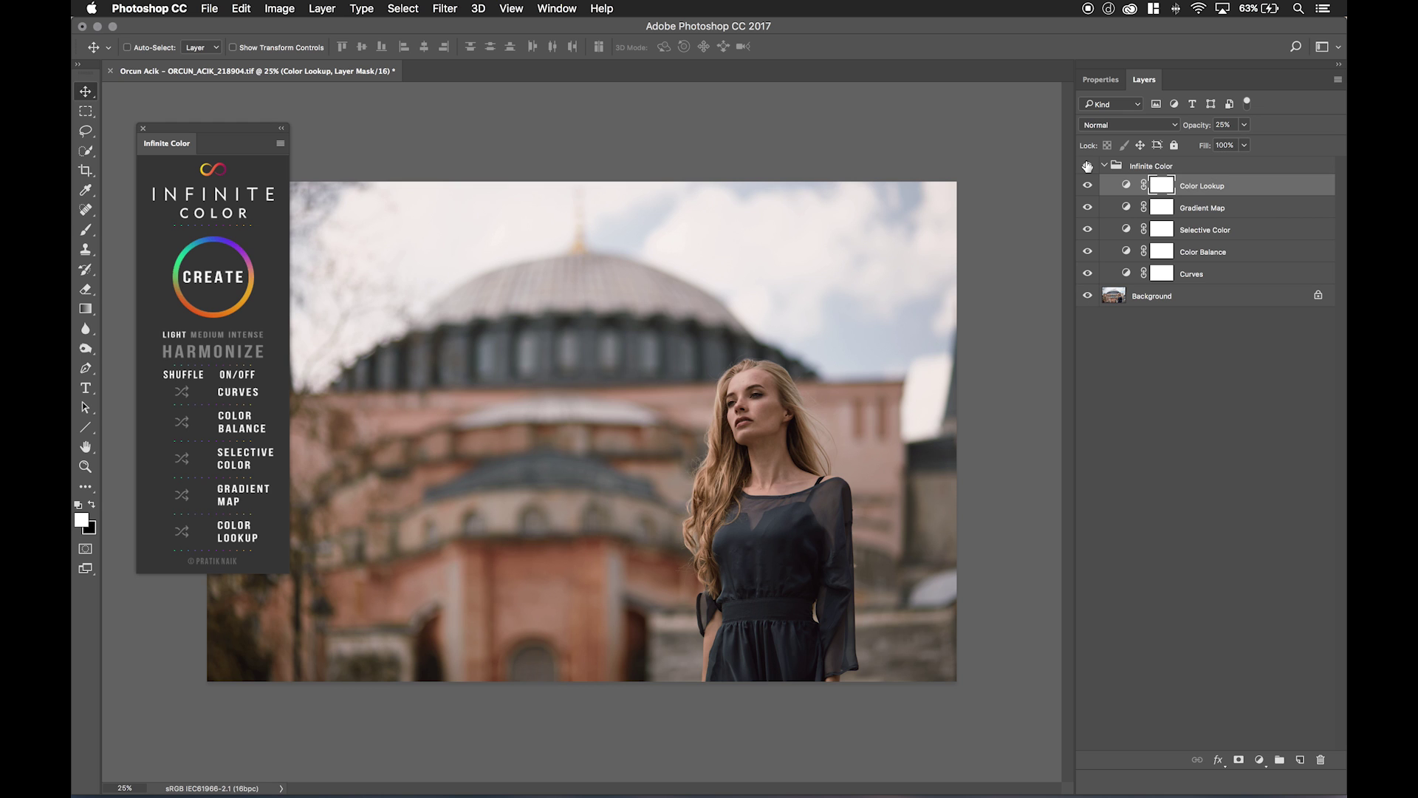
left_click(1087, 166)
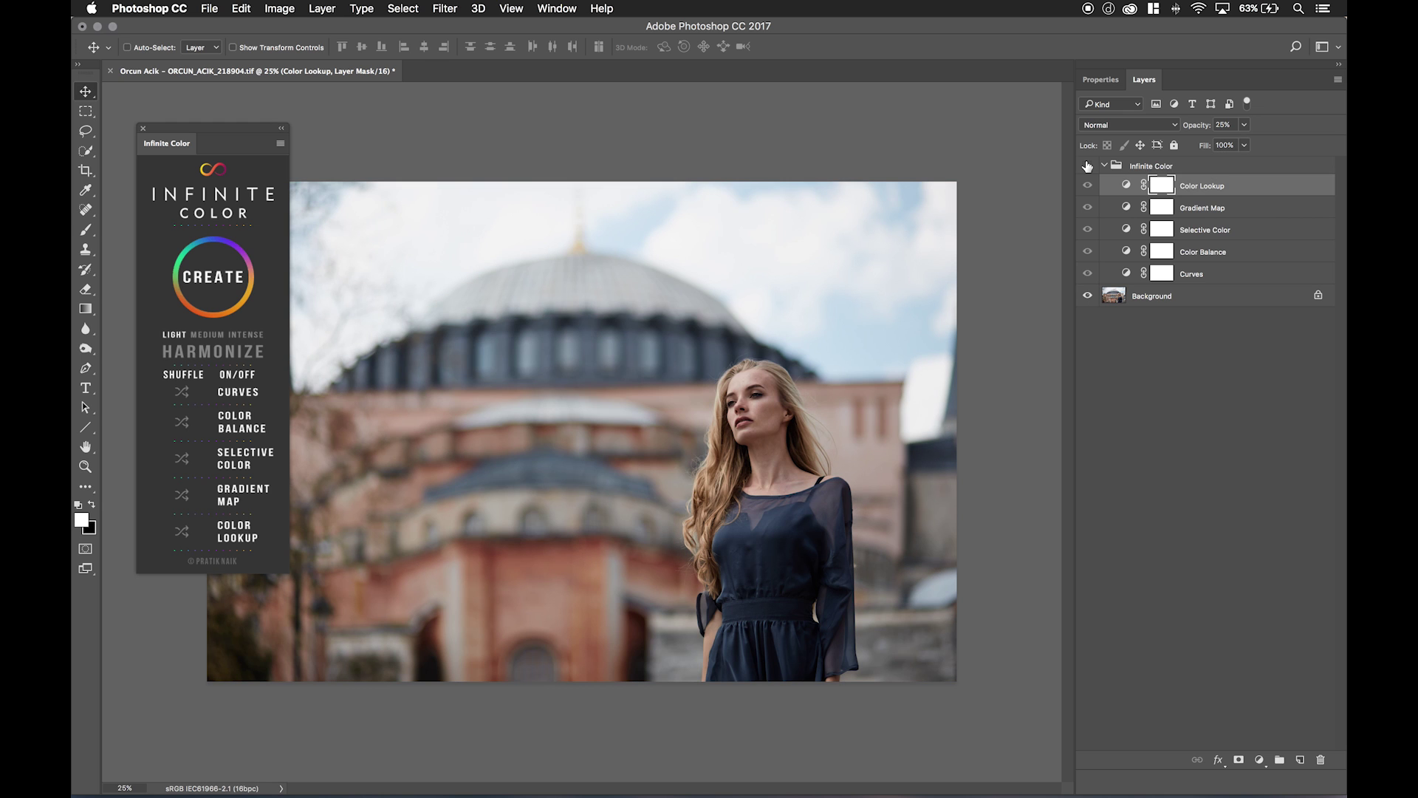
left_click(1087, 165)
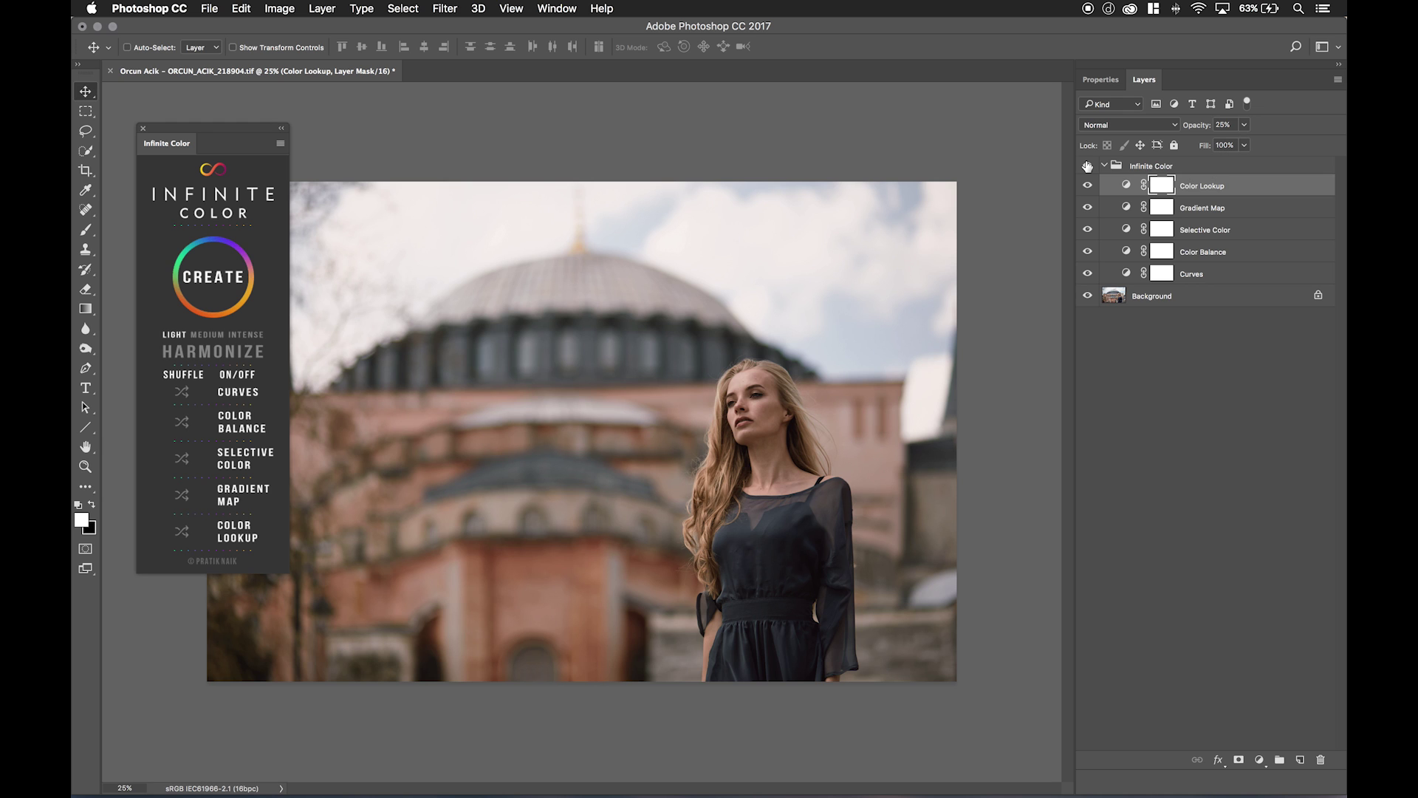
left_click(1088, 166)
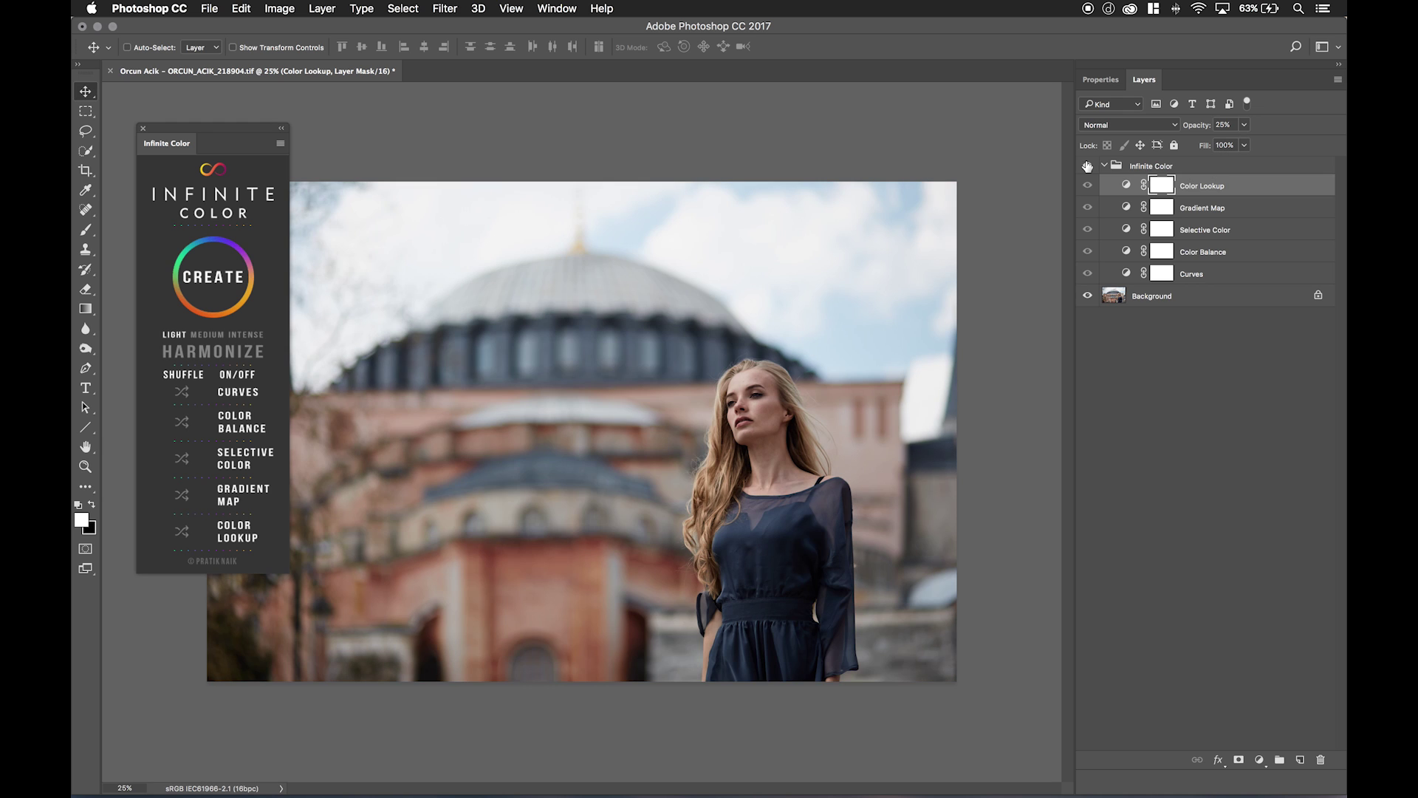
left_click(1088, 165)
left_click(1088, 165)
left_click(1088, 165)
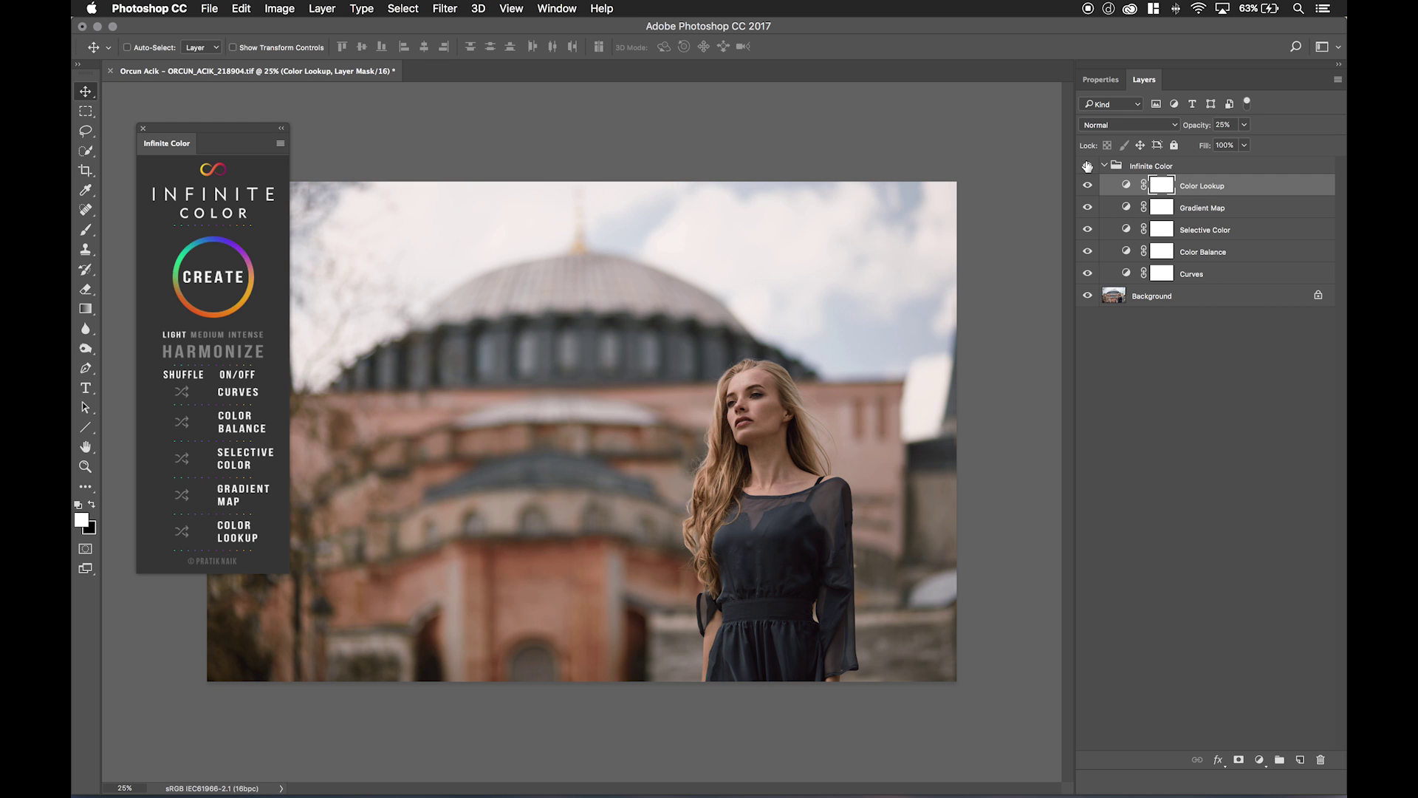
left_click(1087, 165)
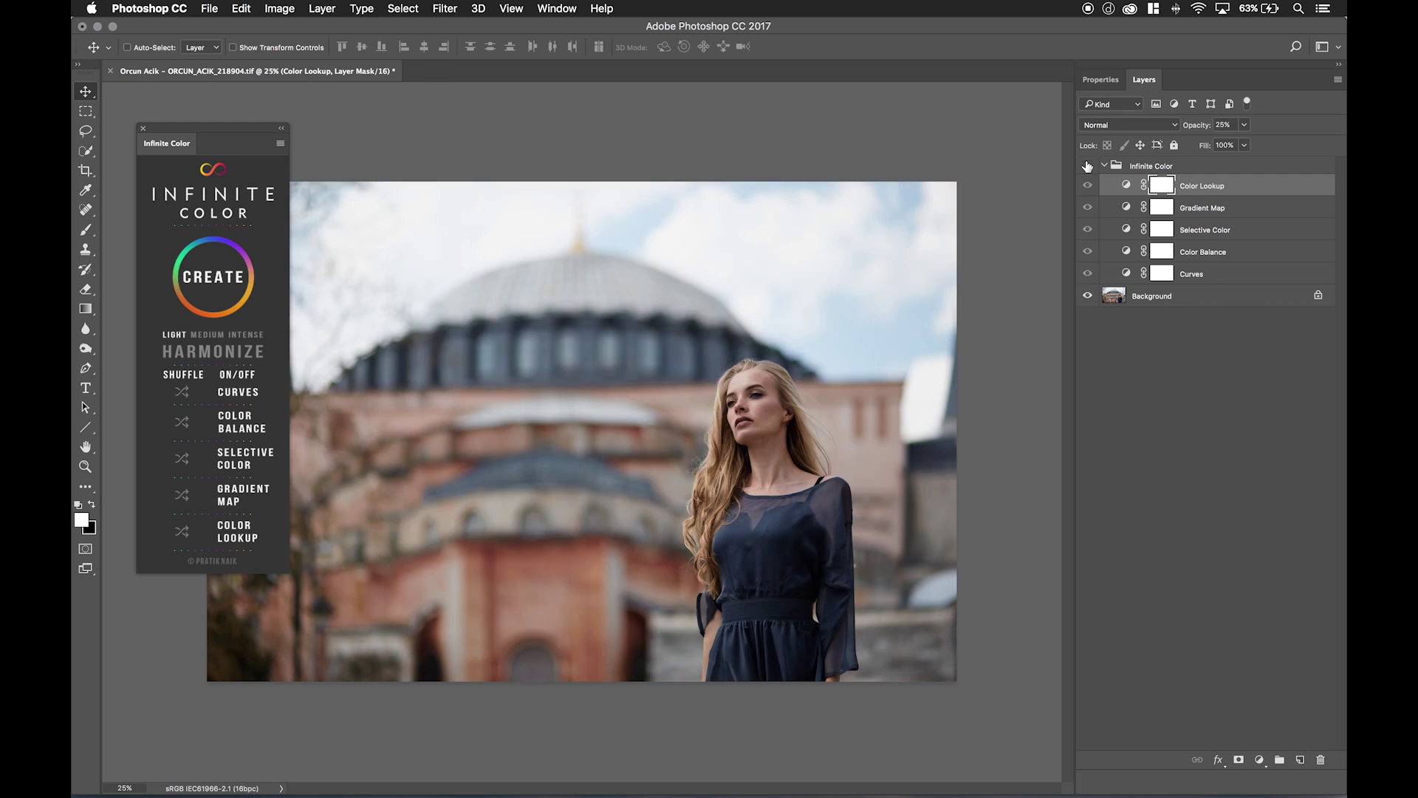
left_click(1088, 165)
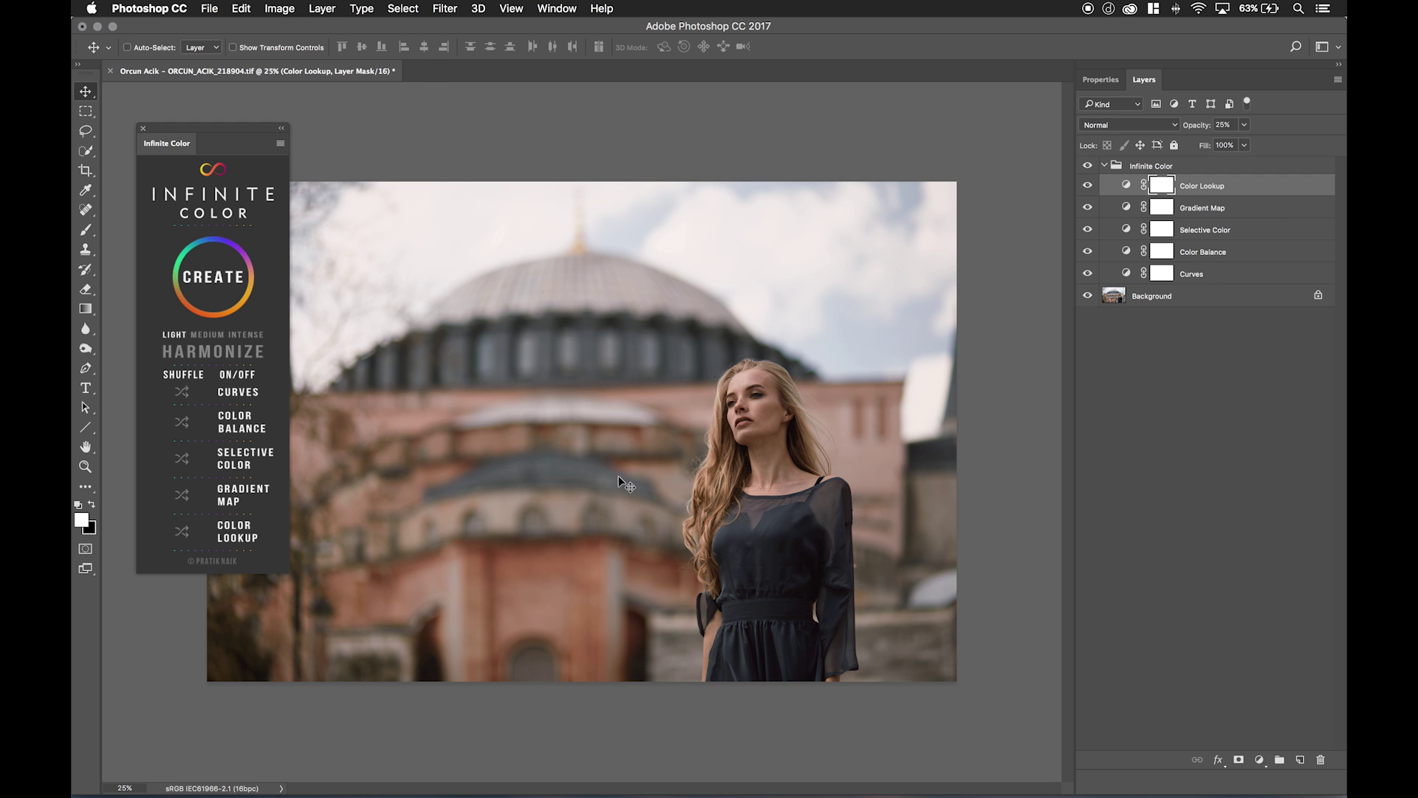
left_click(1088, 167)
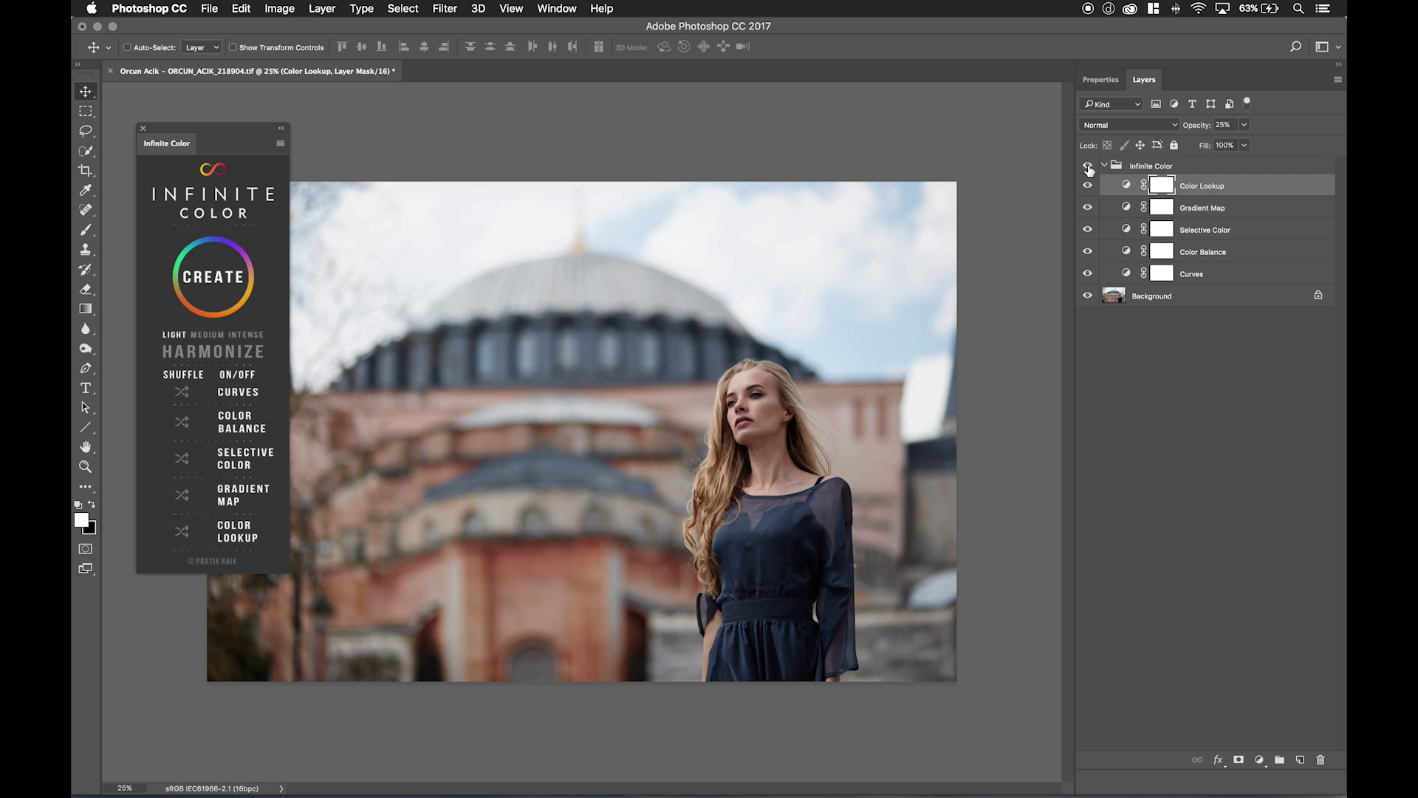
left_click(1088, 167)
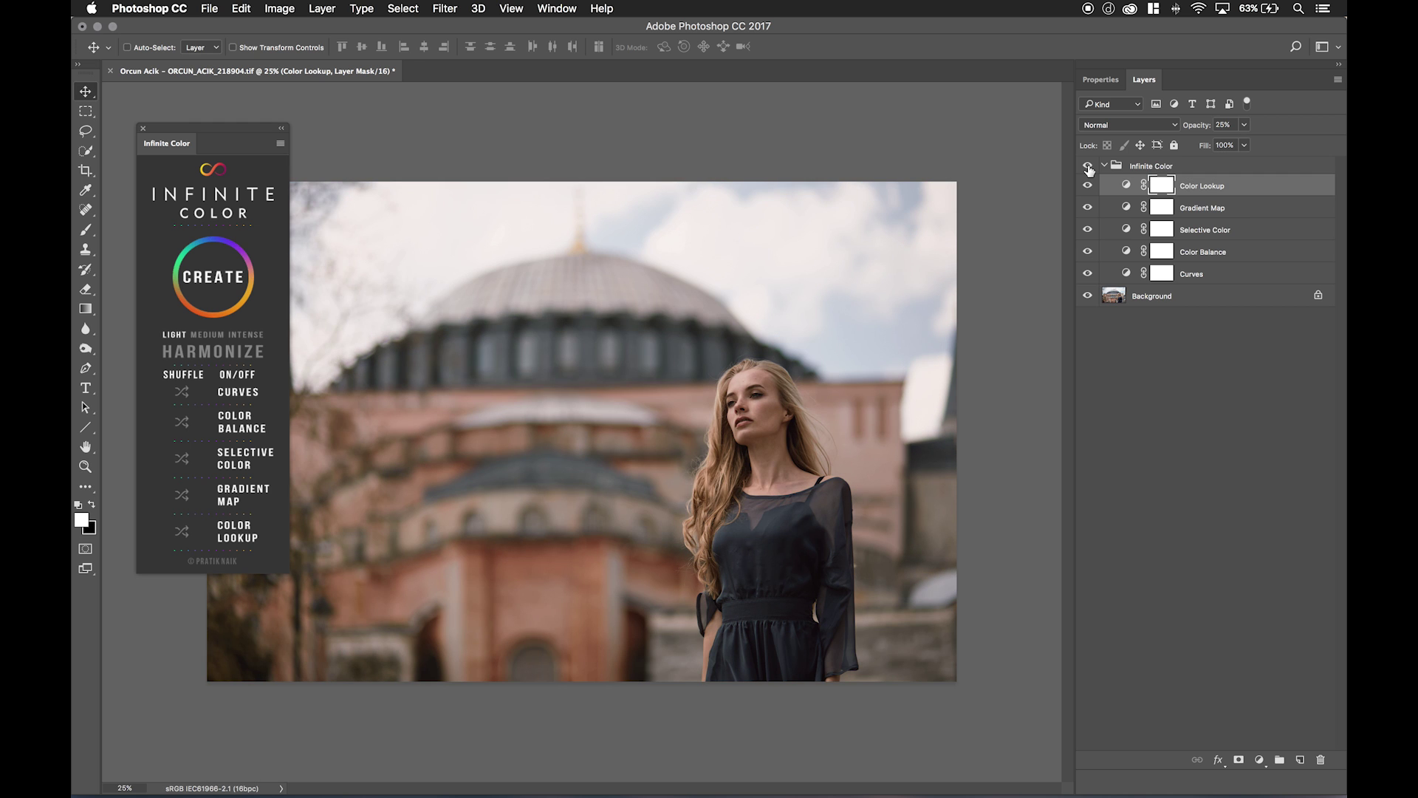
left_click(1088, 167)
left_click(1088, 167)
left_click(1086, 166)
left_click(1086, 166)
left_click(1084, 166)
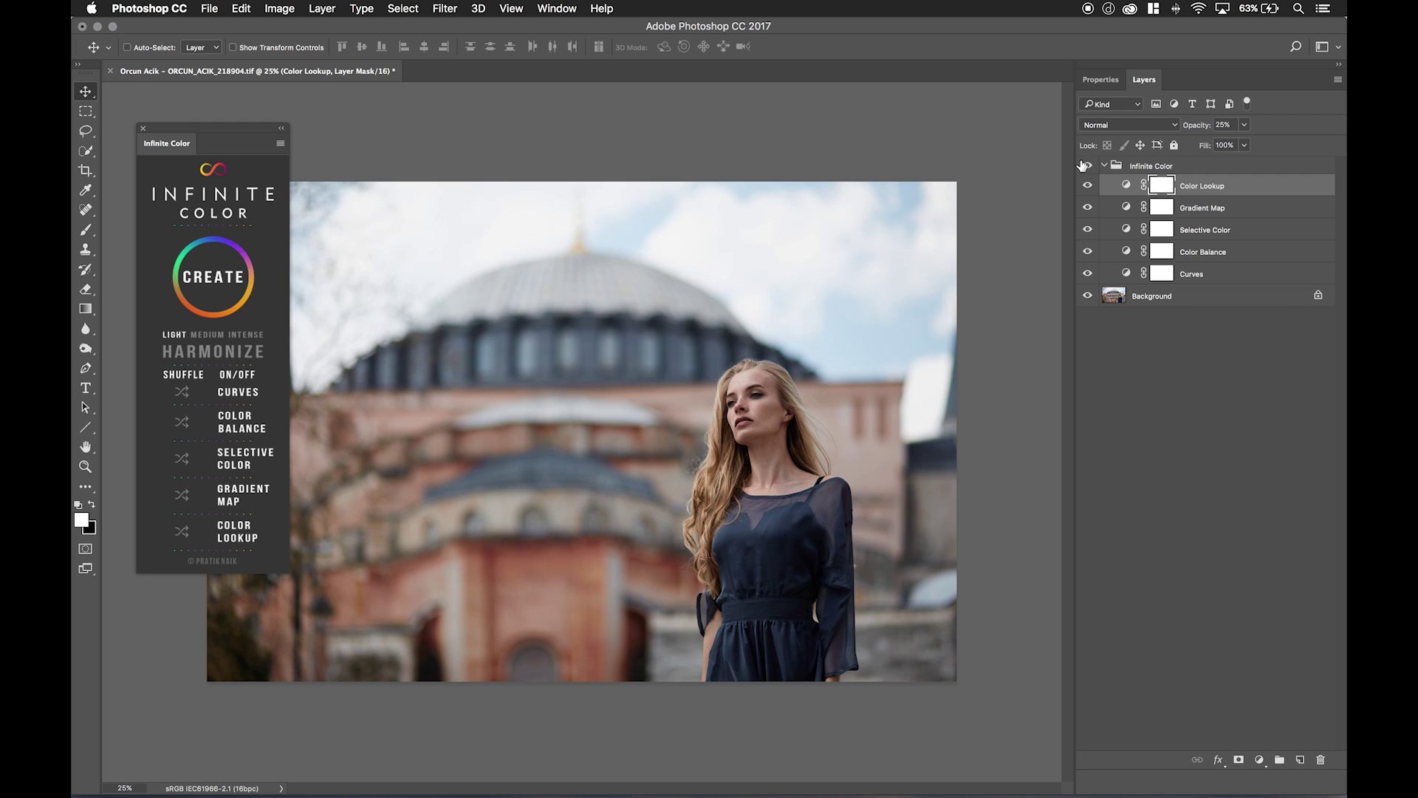
left_click(1084, 166)
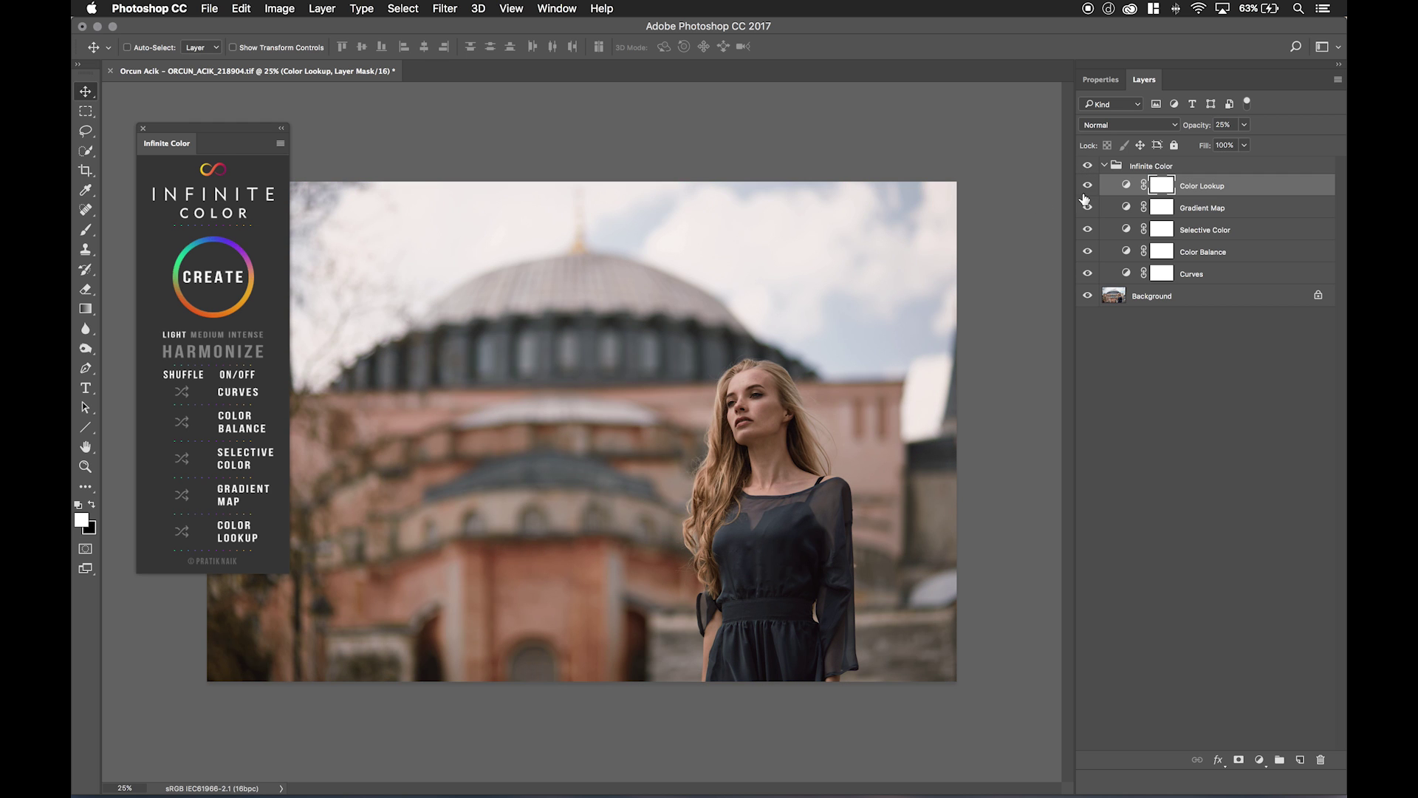
left_click(1176, 166)
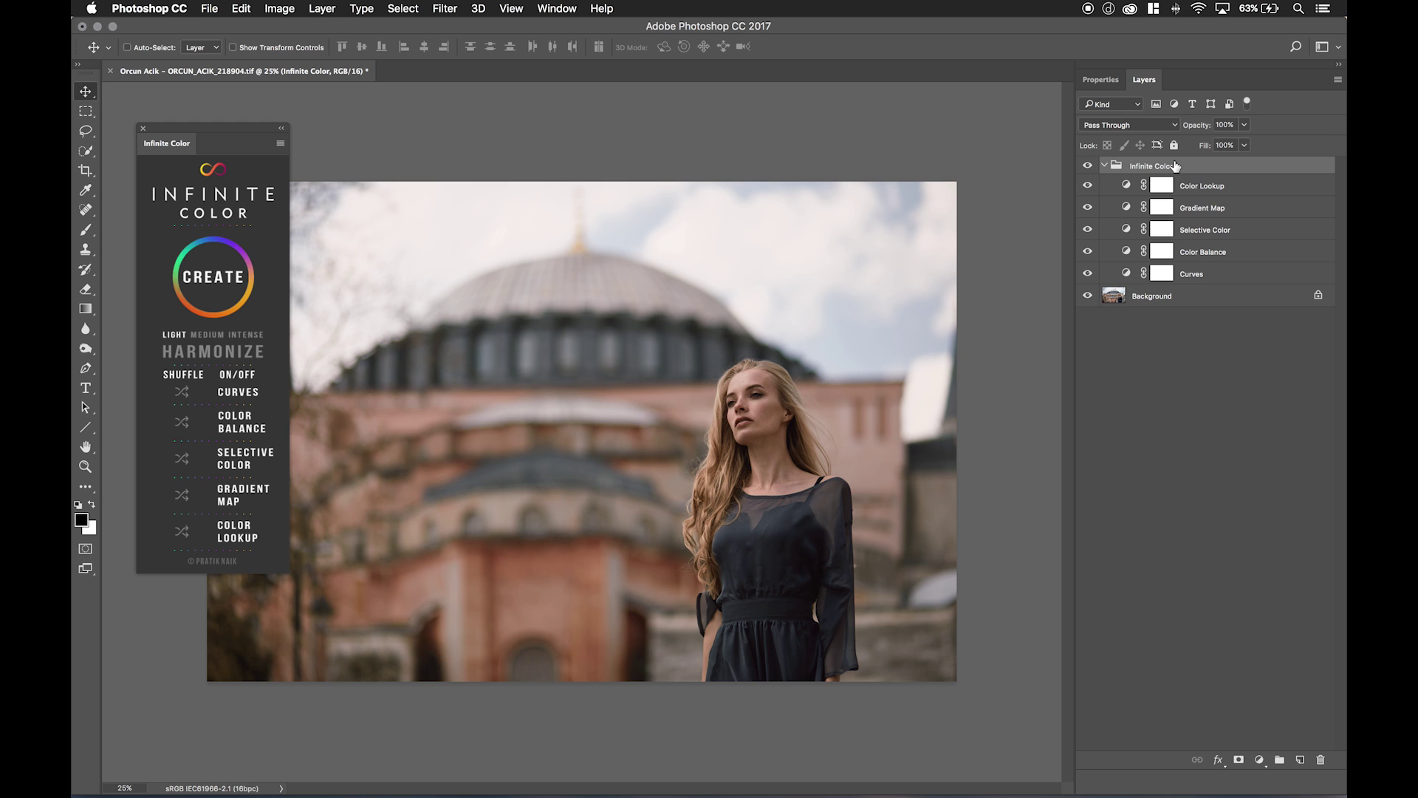
- Compare the group, Color Lookup and Gradient Map effects, then lower the group's opacity to 39%
left_click(1088, 166)
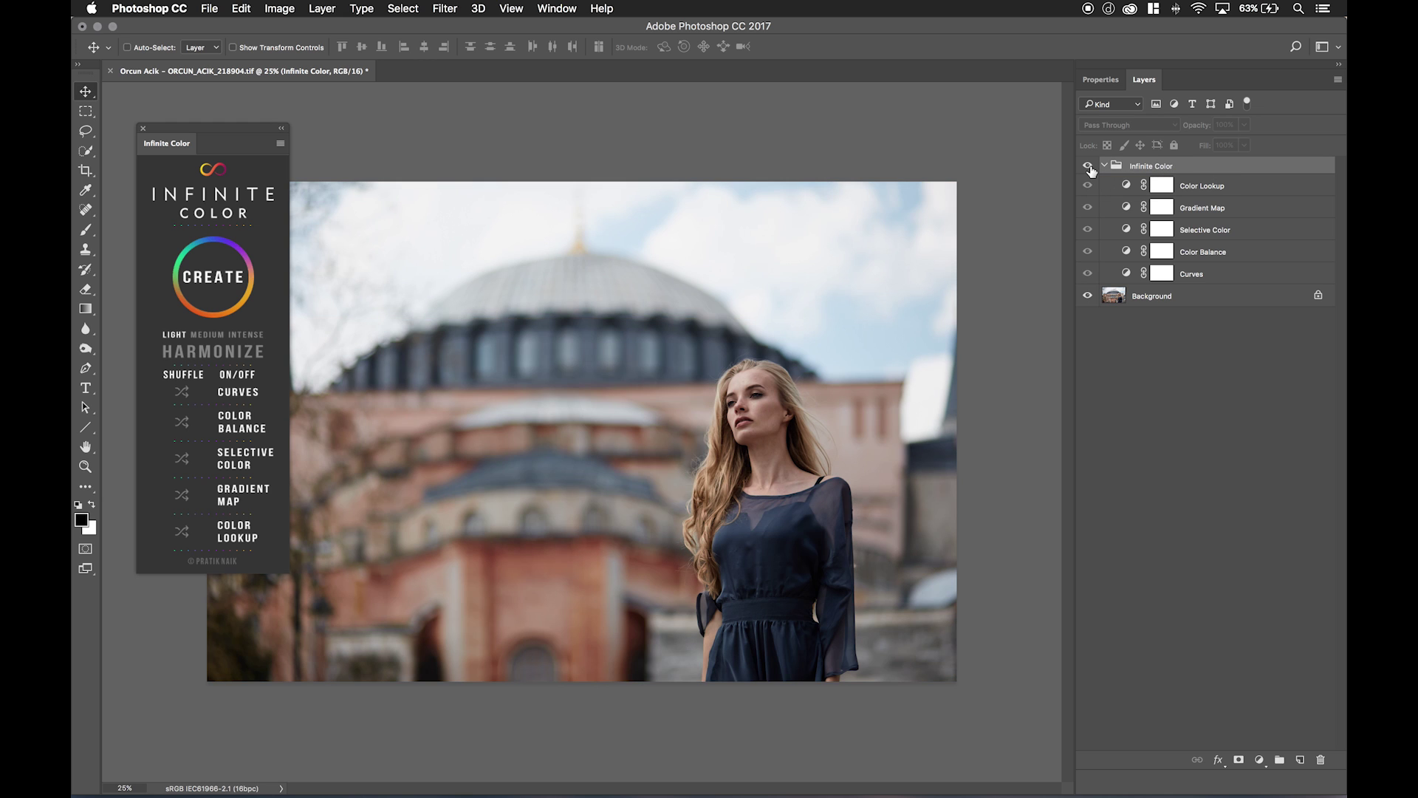
left_click(1089, 167)
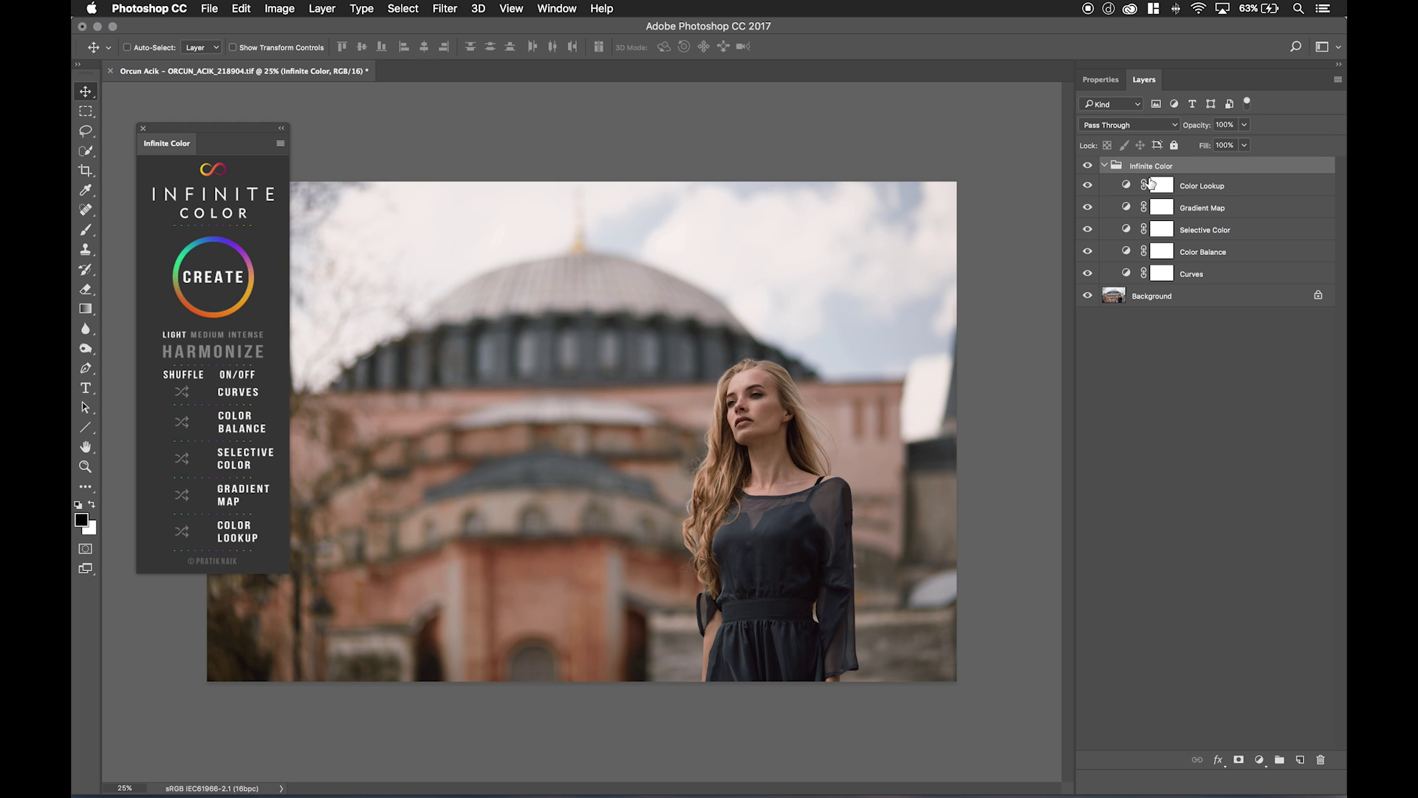
left_click(1088, 187)
left_click(1088, 186)
left_click(1090, 209)
left_click_drag(1207, 130, 1187, 131)
left_click(1088, 166)
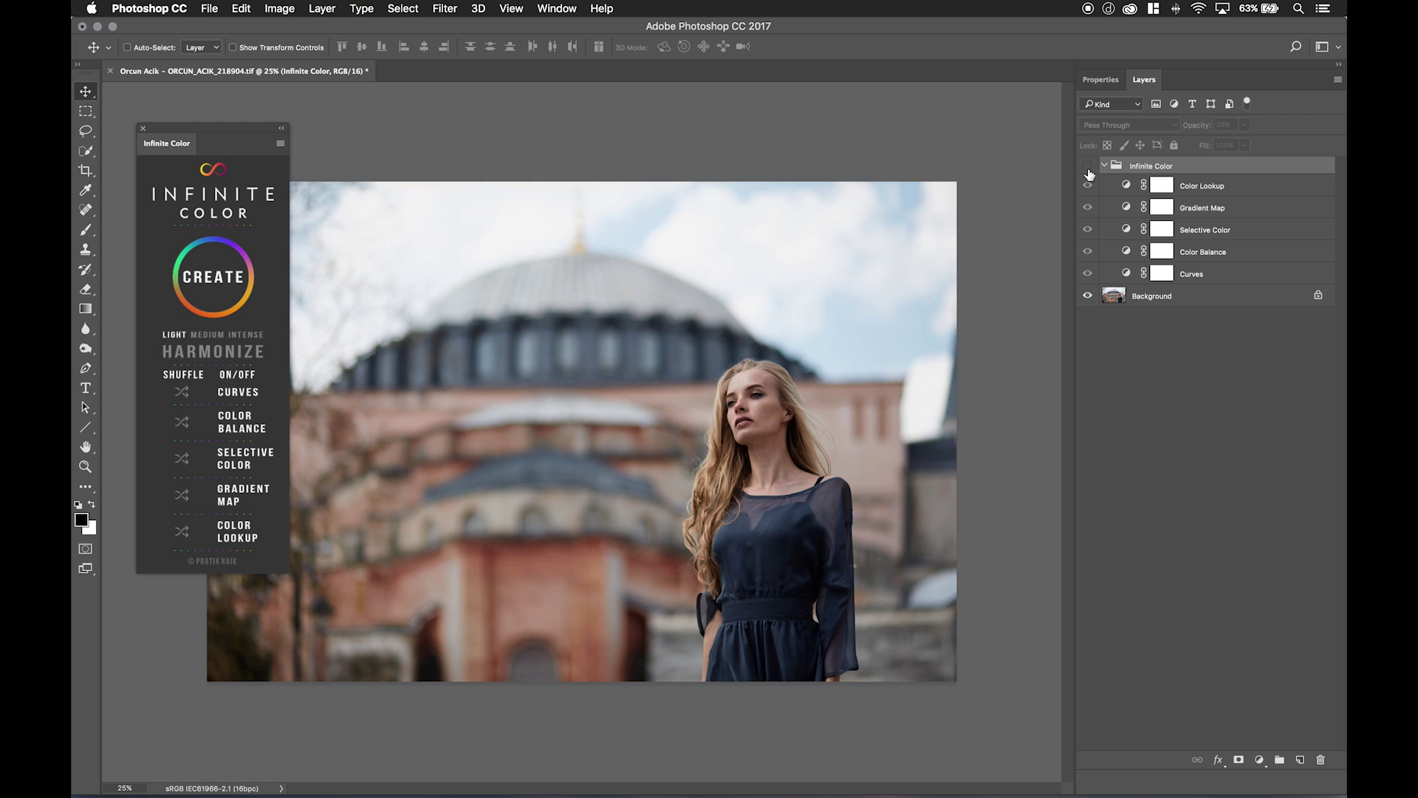
left_click(1088, 166)
left_click(1088, 166)
left_click(1089, 167)
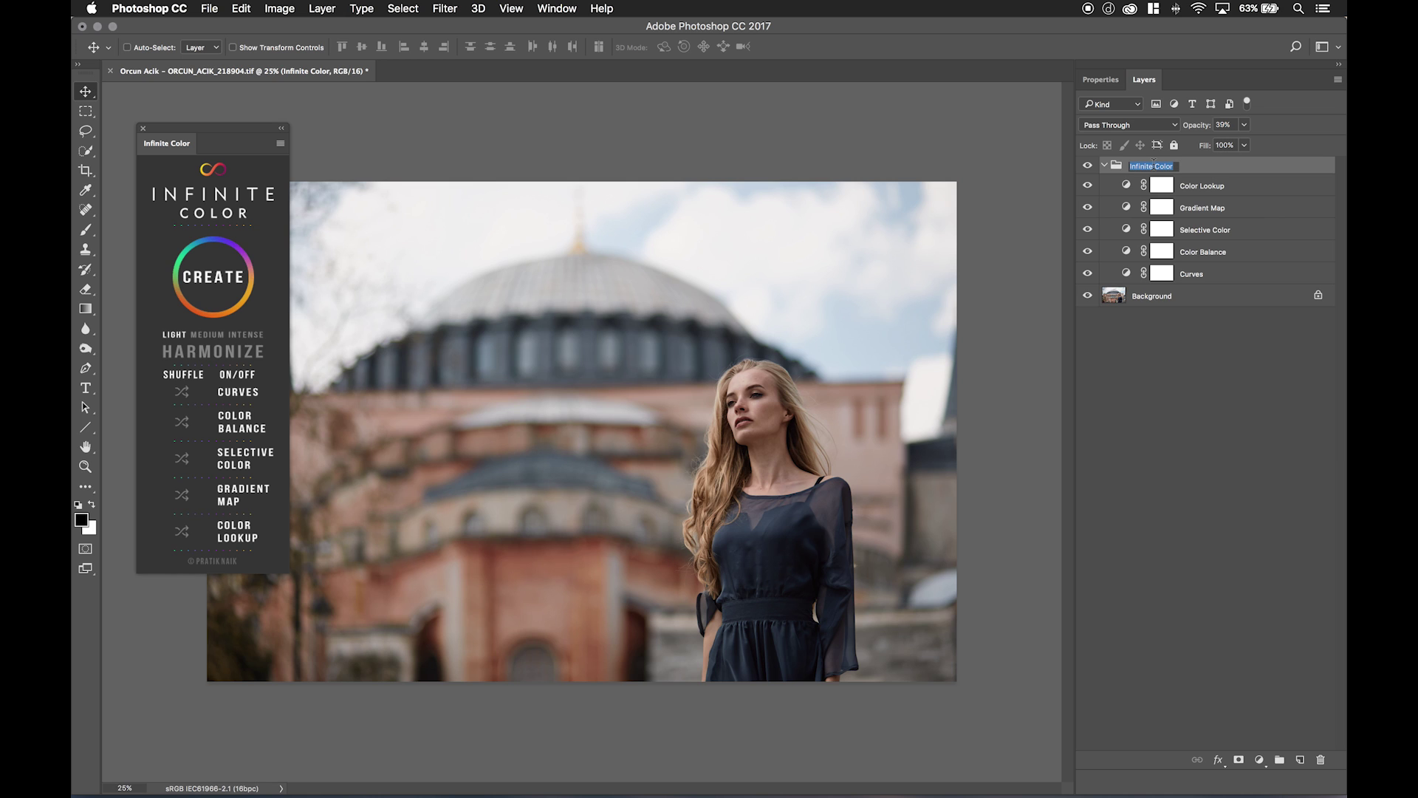
- Name the first group IC1 and generate a second warm Infinite Color group above it
type("IC1")
key("Return")
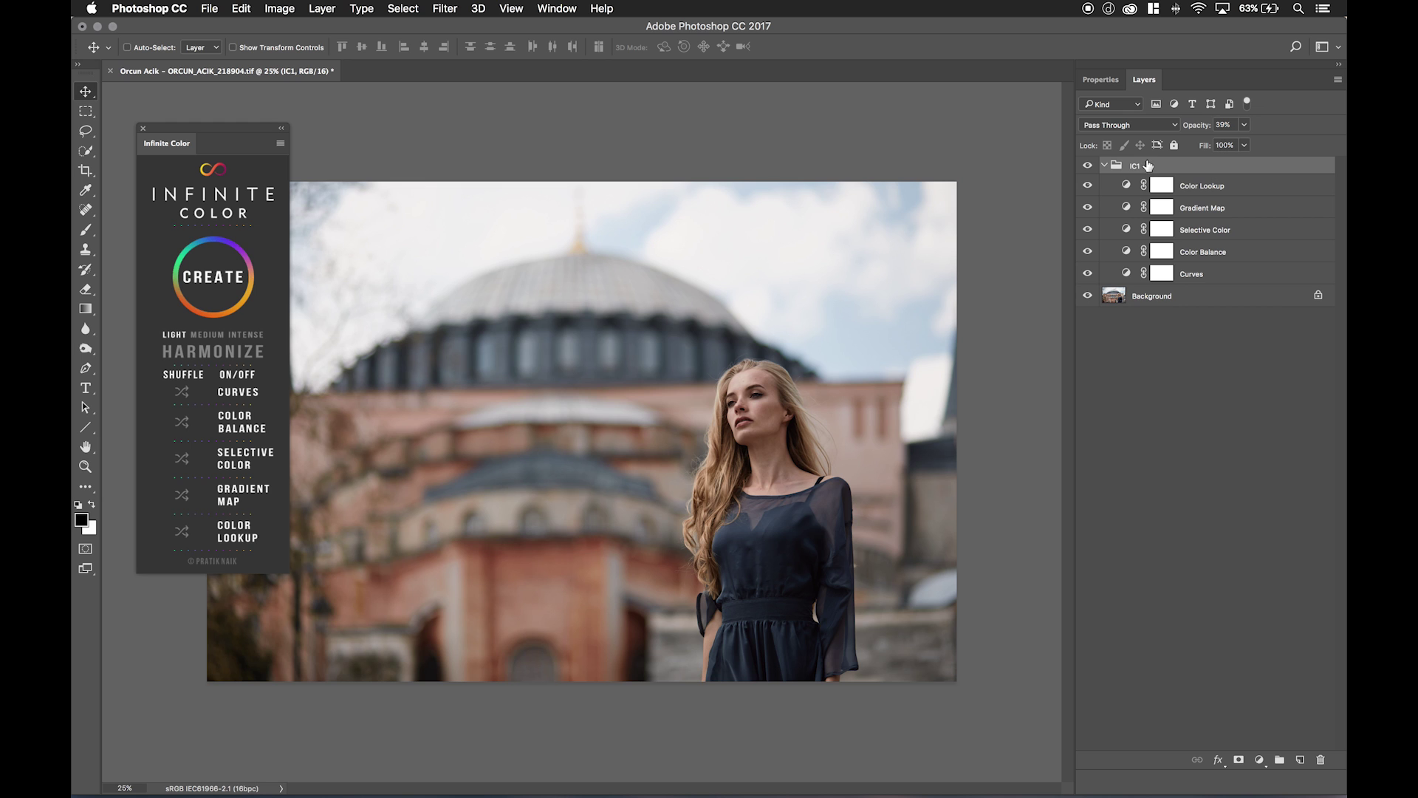
left_click(217, 279)
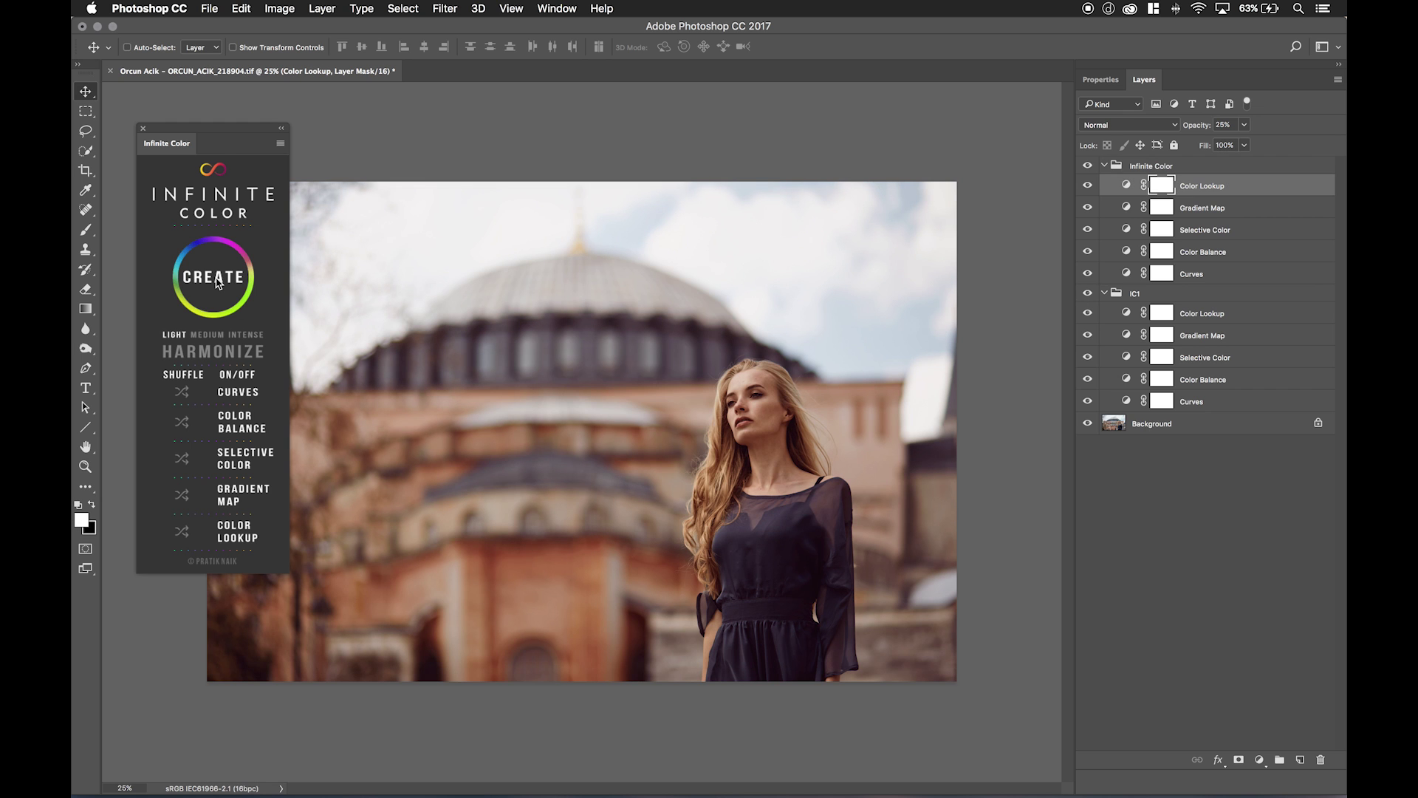
left_click(218, 280)
left_click(218, 280)
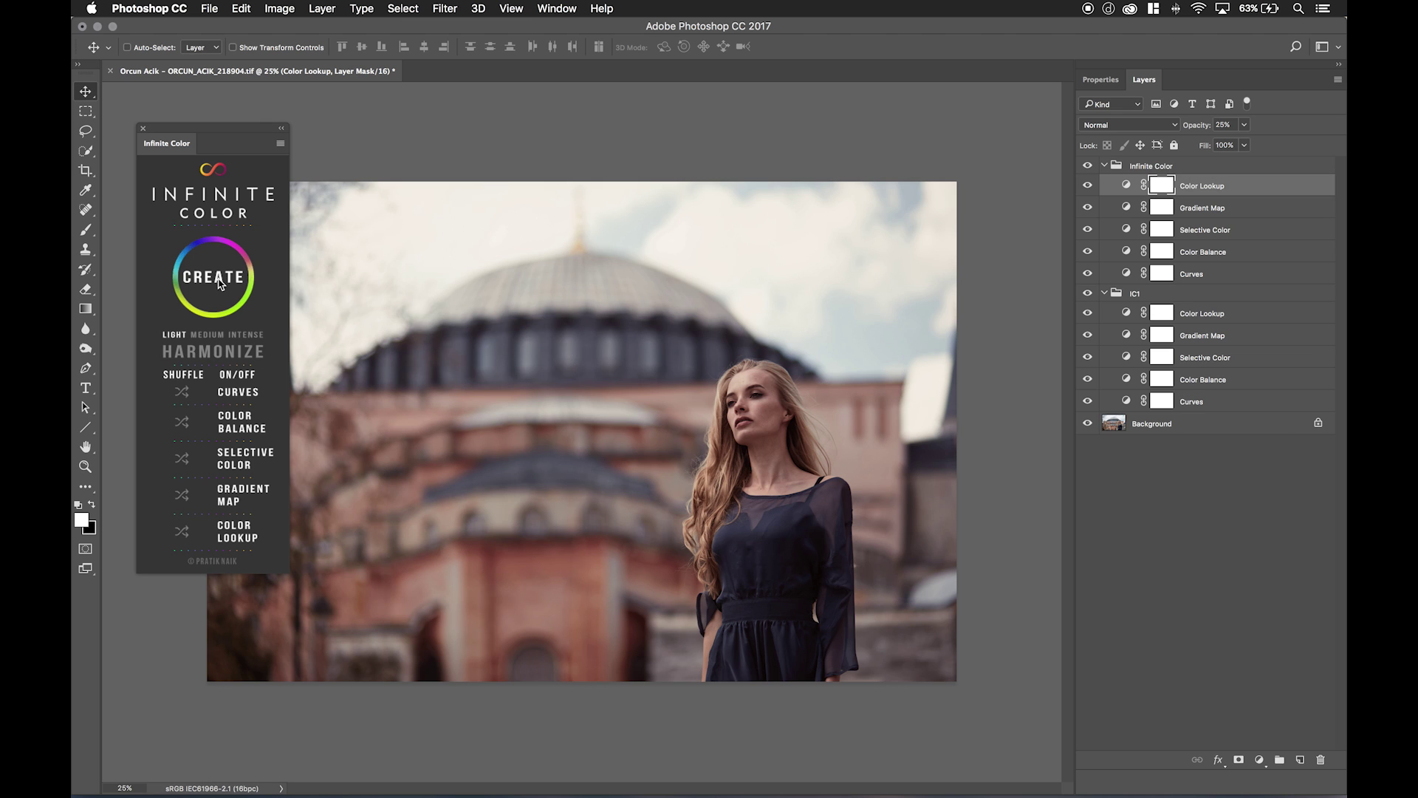
- Compare the new group's grade over IC1 by toggling its visibility, then select the group
left_click(1089, 165)
left_click(1089, 166)
left_click(1089, 165)
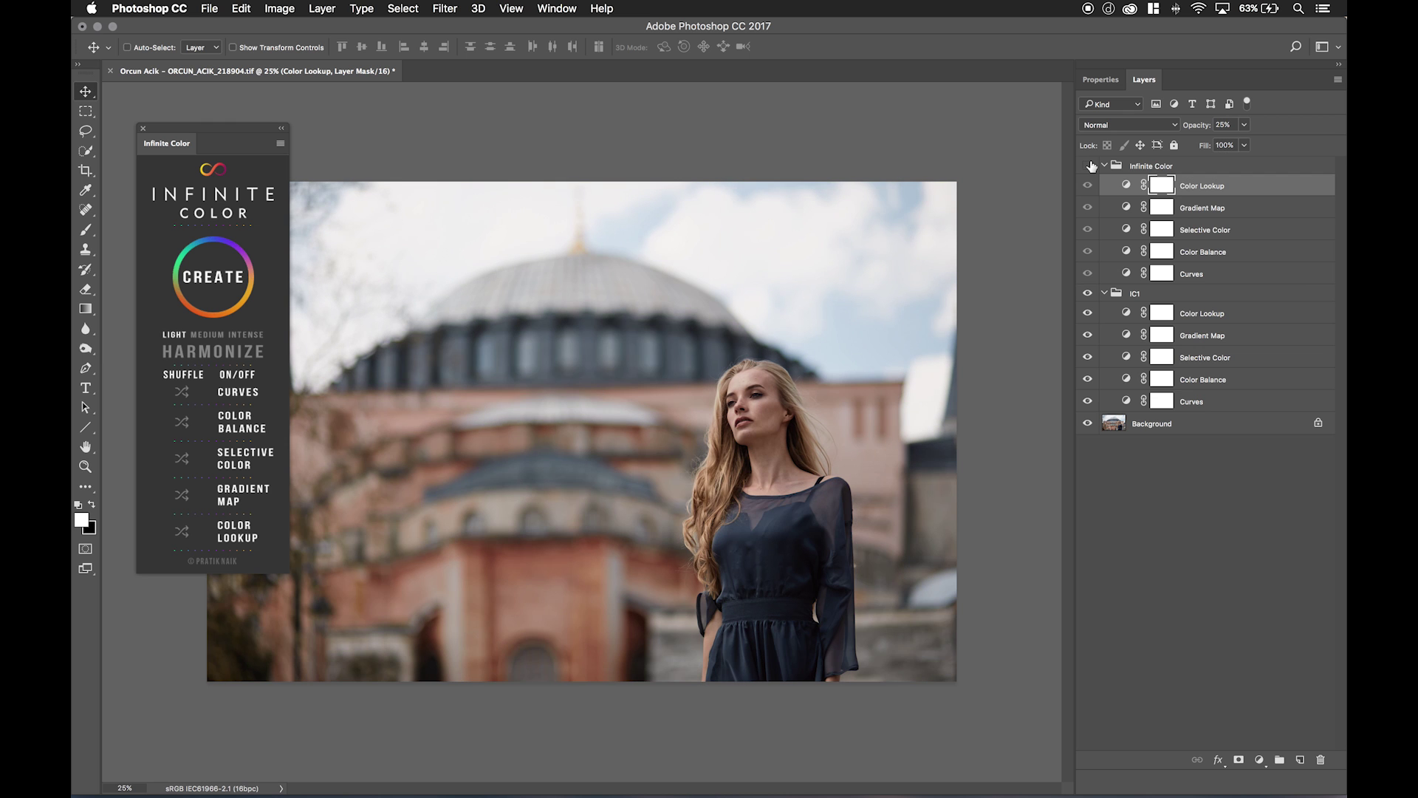
left_click(1089, 166)
left_click(1089, 165)
left_click(1089, 165)
left_click(1088, 165)
left_click(1089, 165)
left_click(1088, 165)
left_click(1088, 166)
left_click(1089, 165)
left_click(1089, 165)
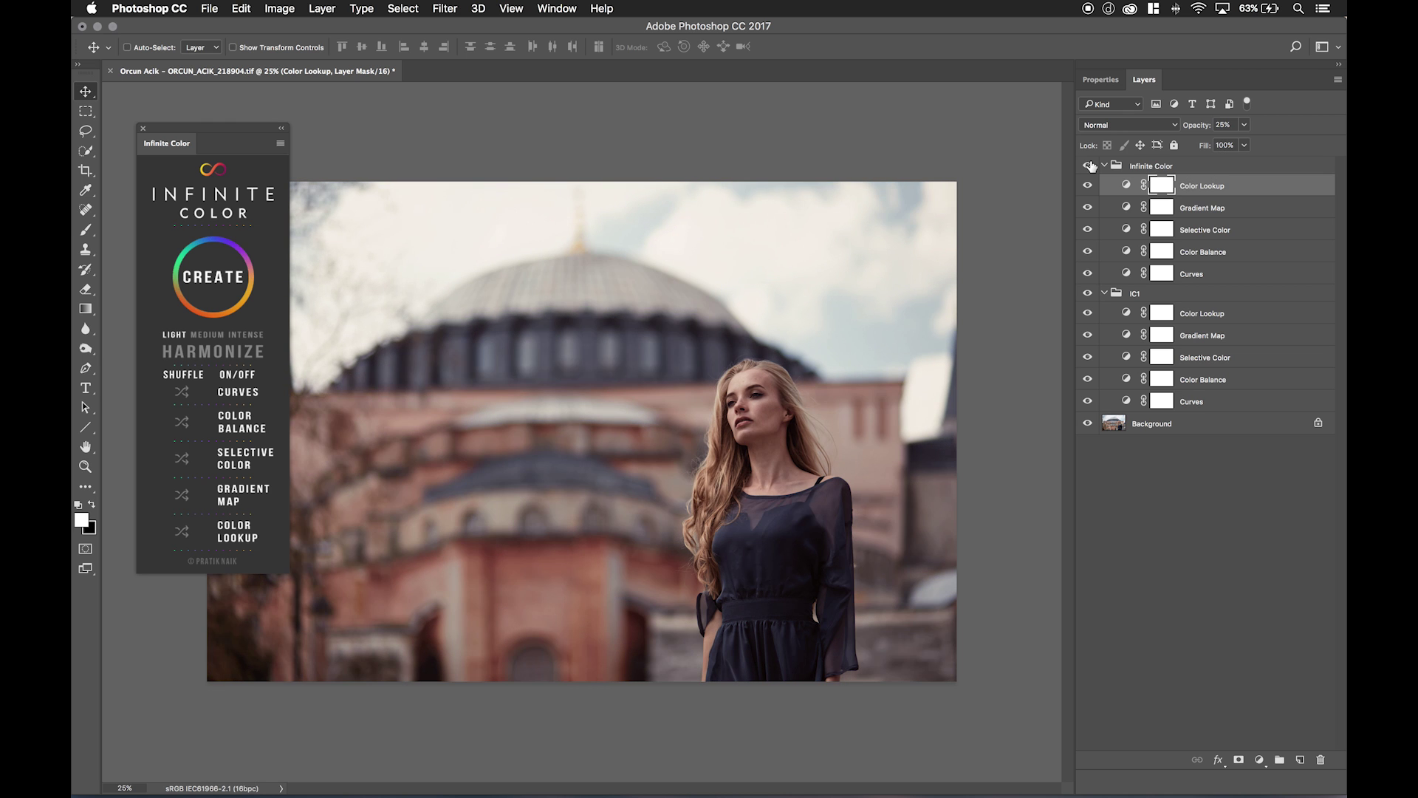
left_click(1089, 165)
left_click(1090, 167)
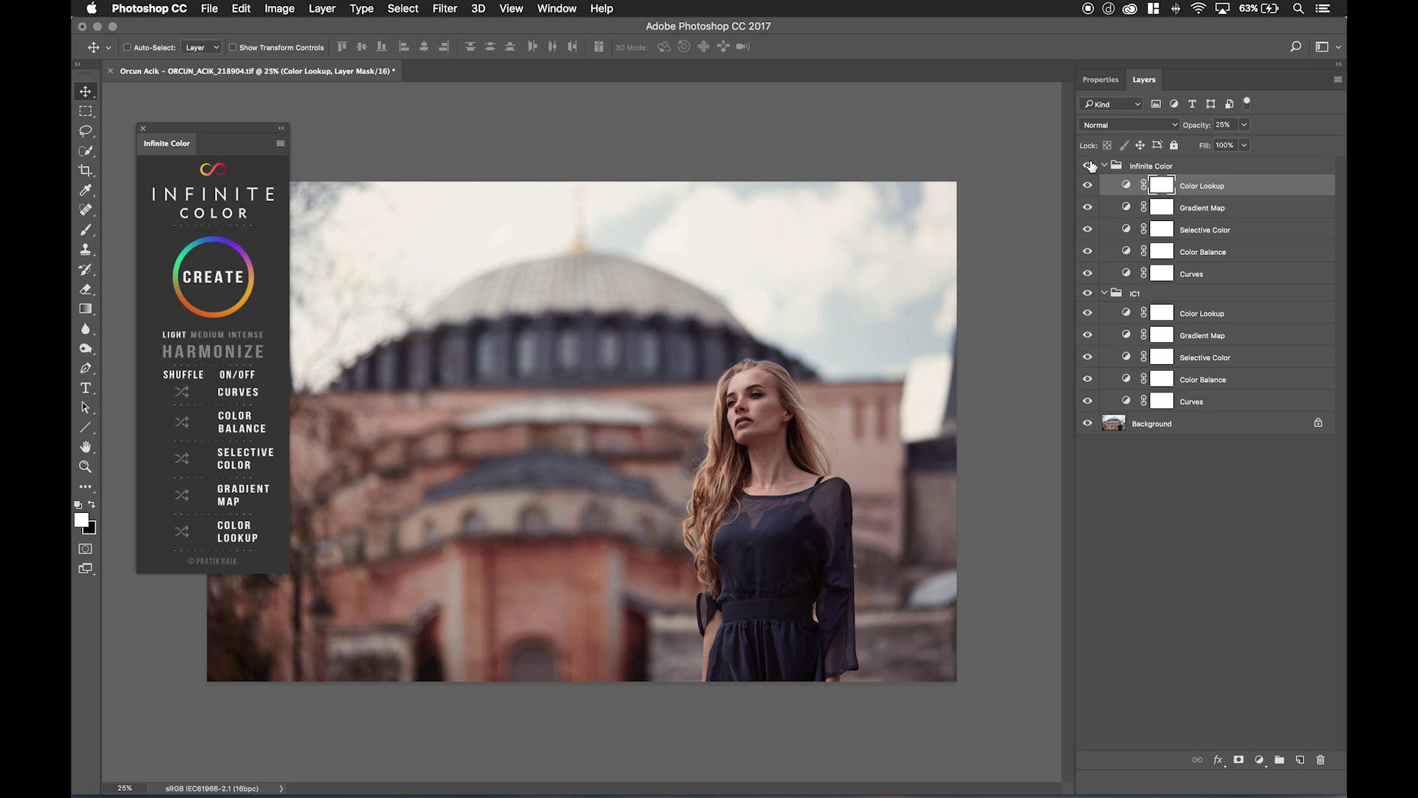
left_click(1146, 169)
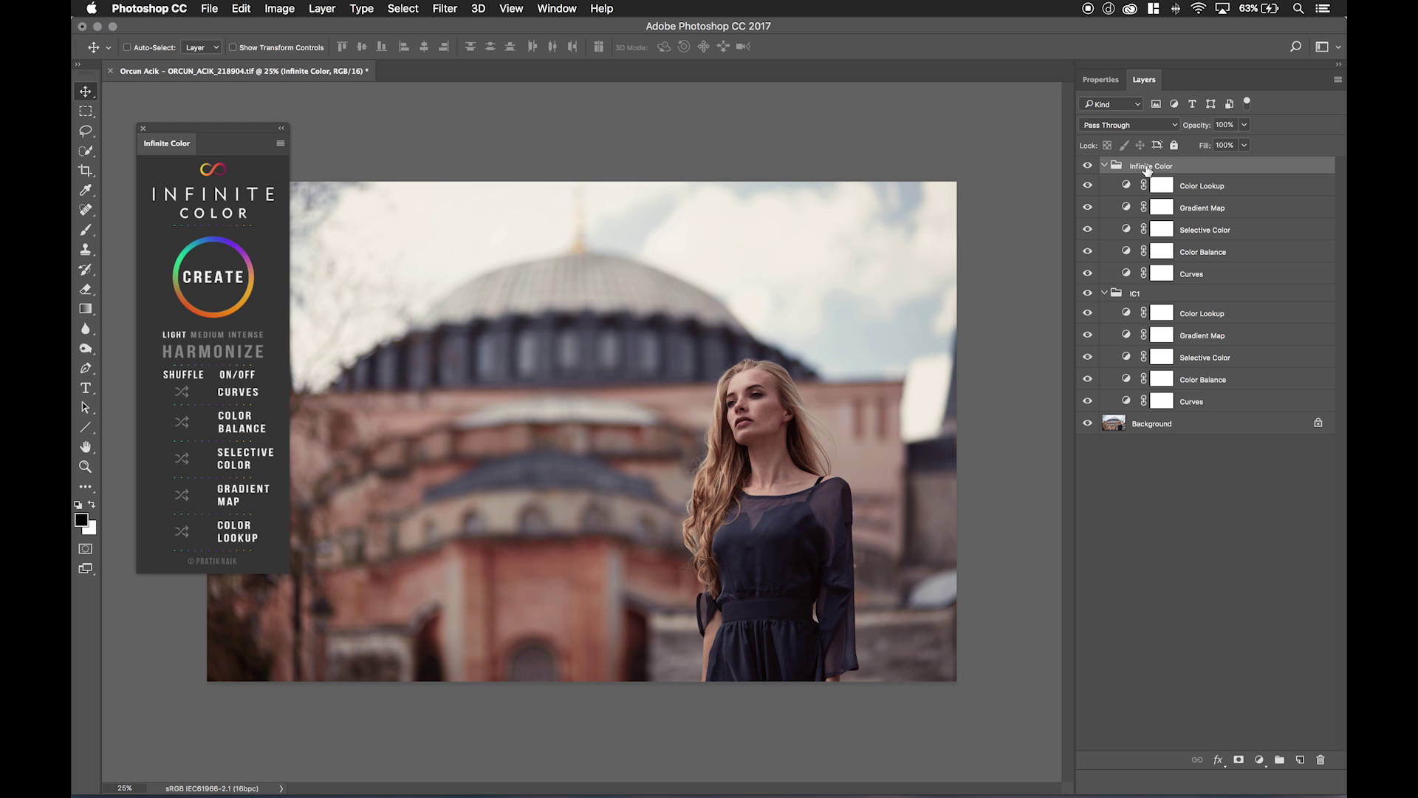
- Set the new group's opacity to 68% and select its Color Lookup layer
left_click(1087, 167)
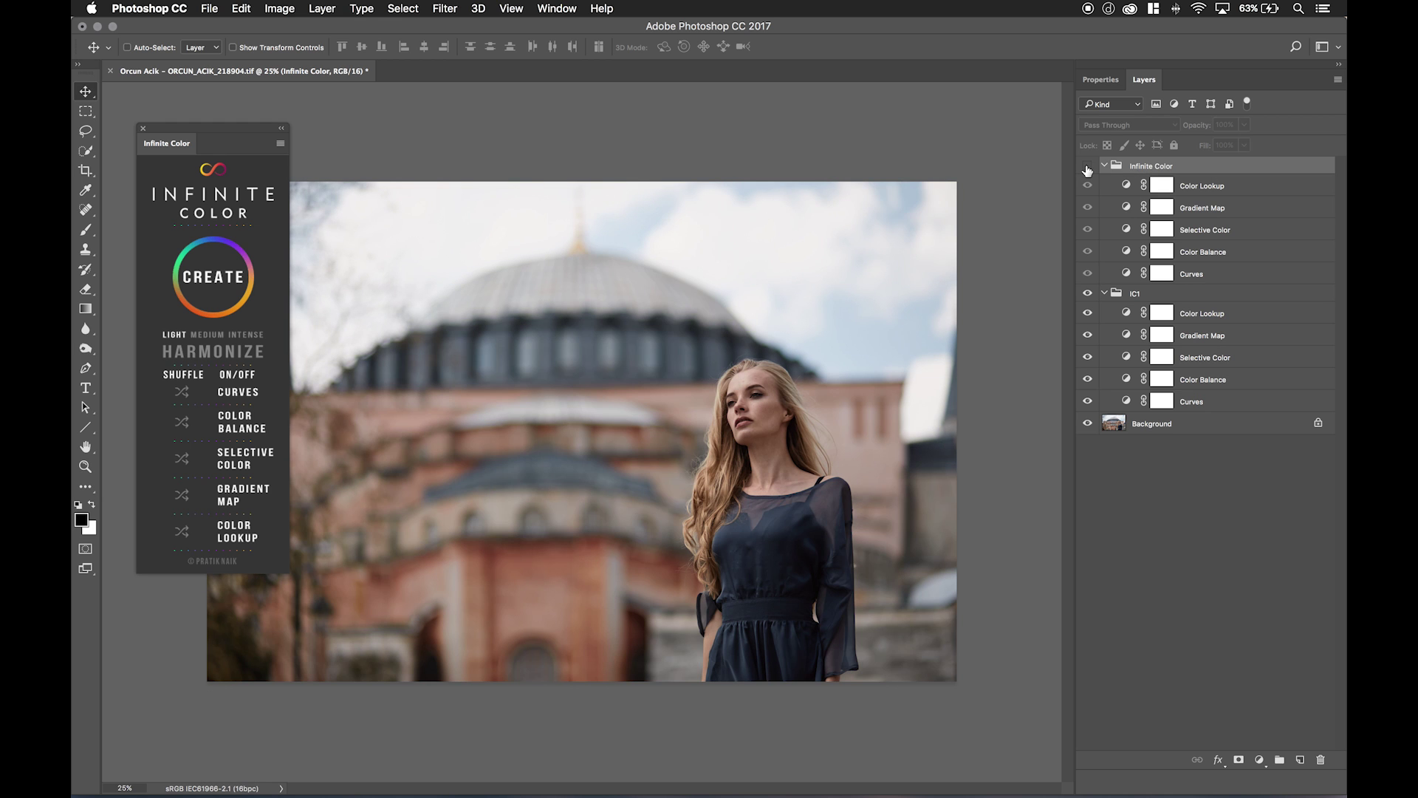
left_click(1087, 167)
left_click_drag(1205, 127, 1185, 131)
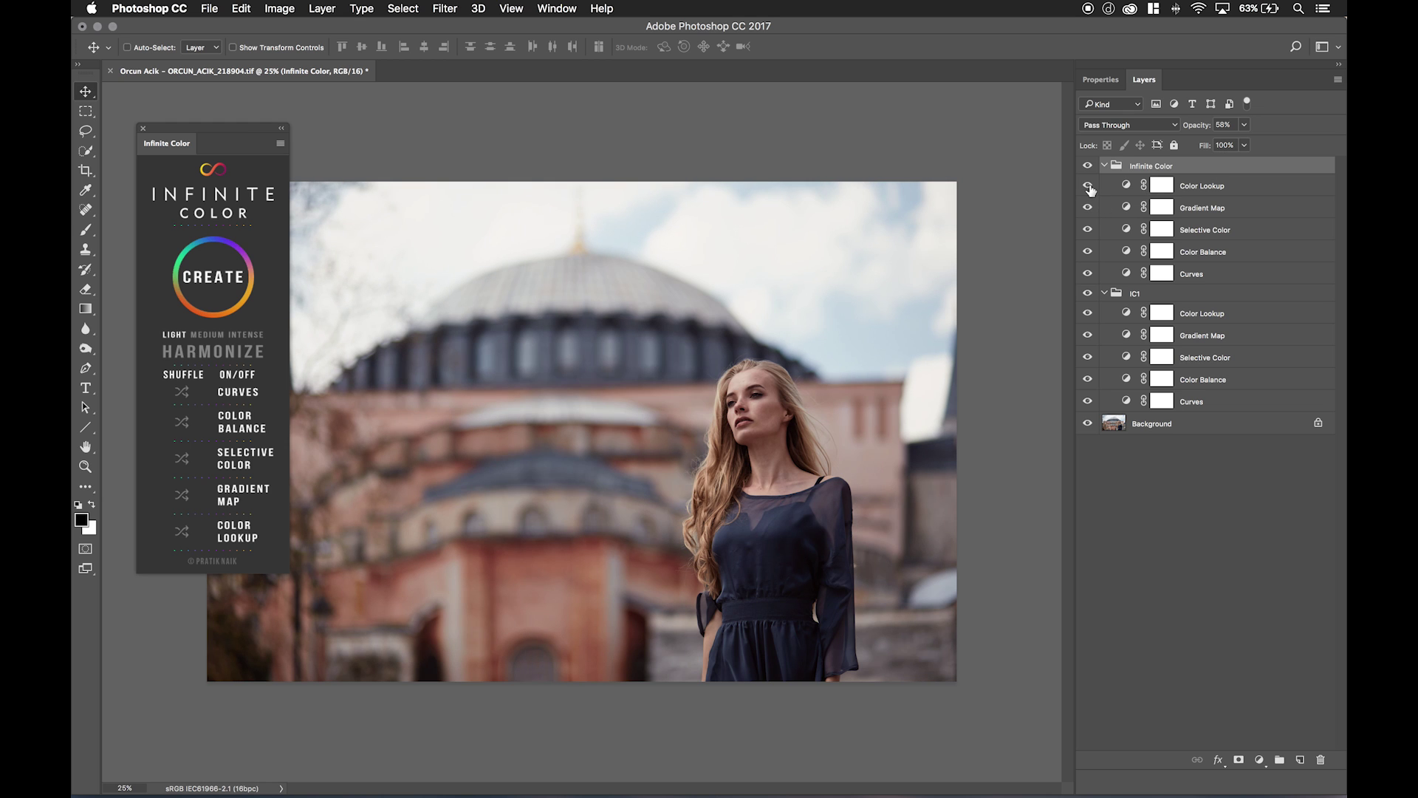
left_click_drag(1197, 127, 1204, 129)
left_click(1196, 191)
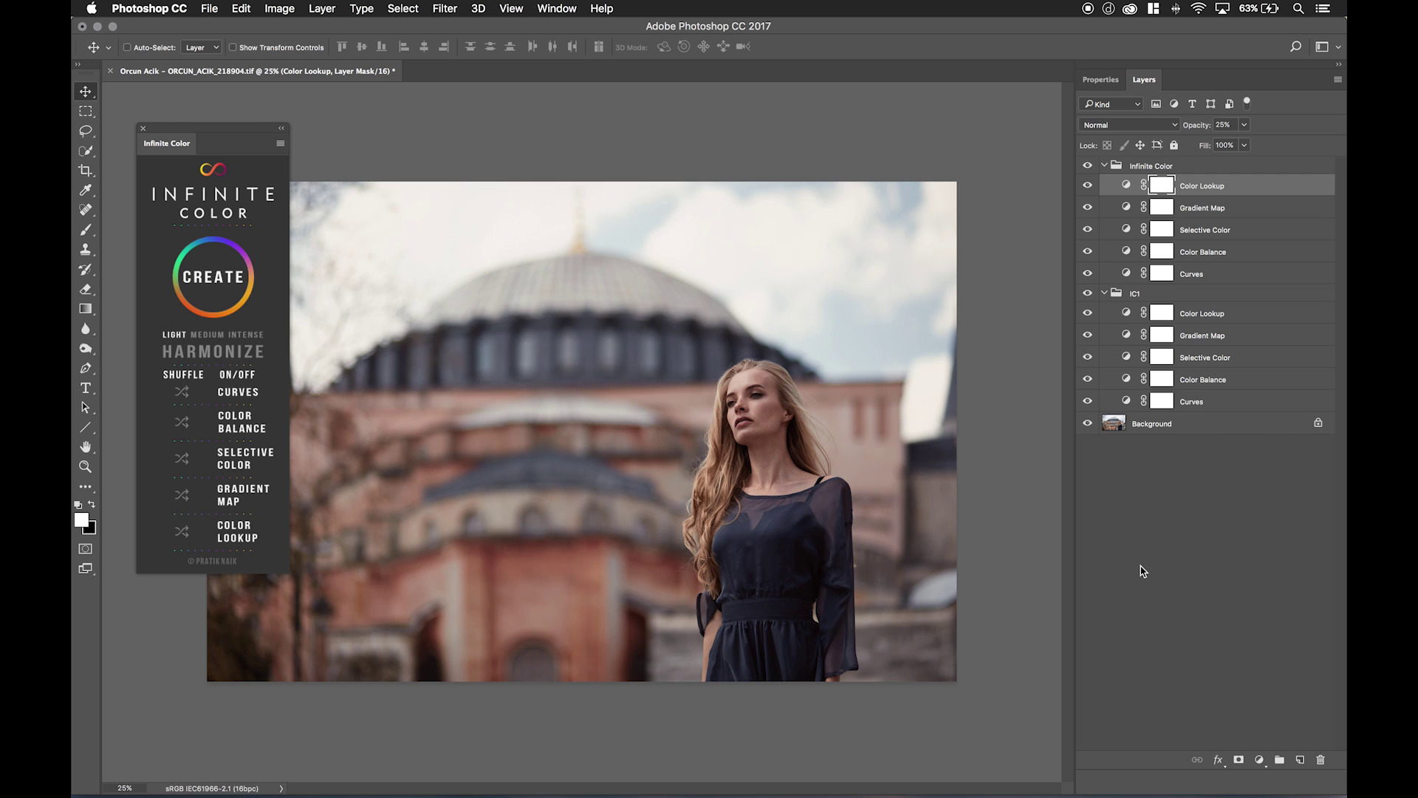
- Add a Curves layer and dip the Blue channel midpoint to 129 in, 124 out
left_click(1260, 760)
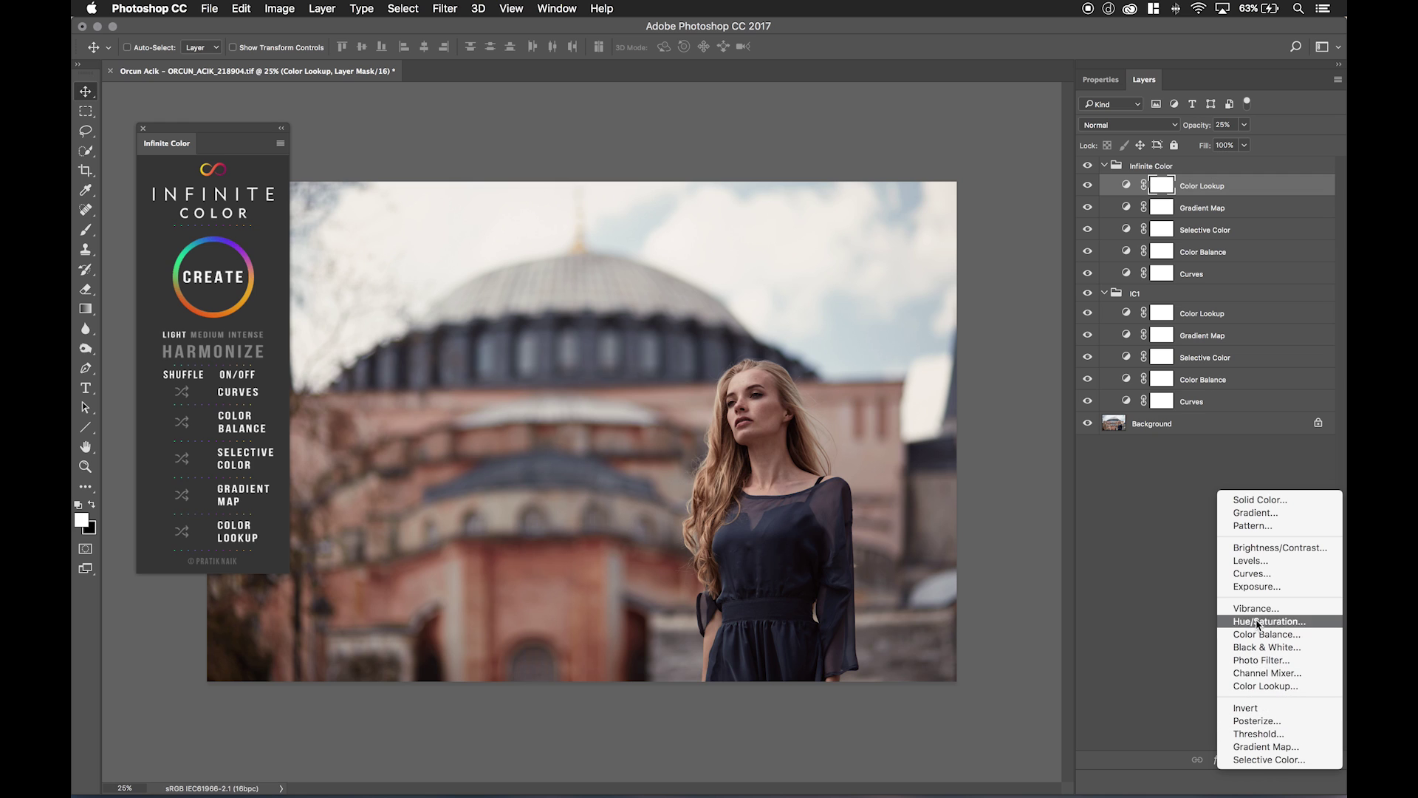
left_click(1251, 574)
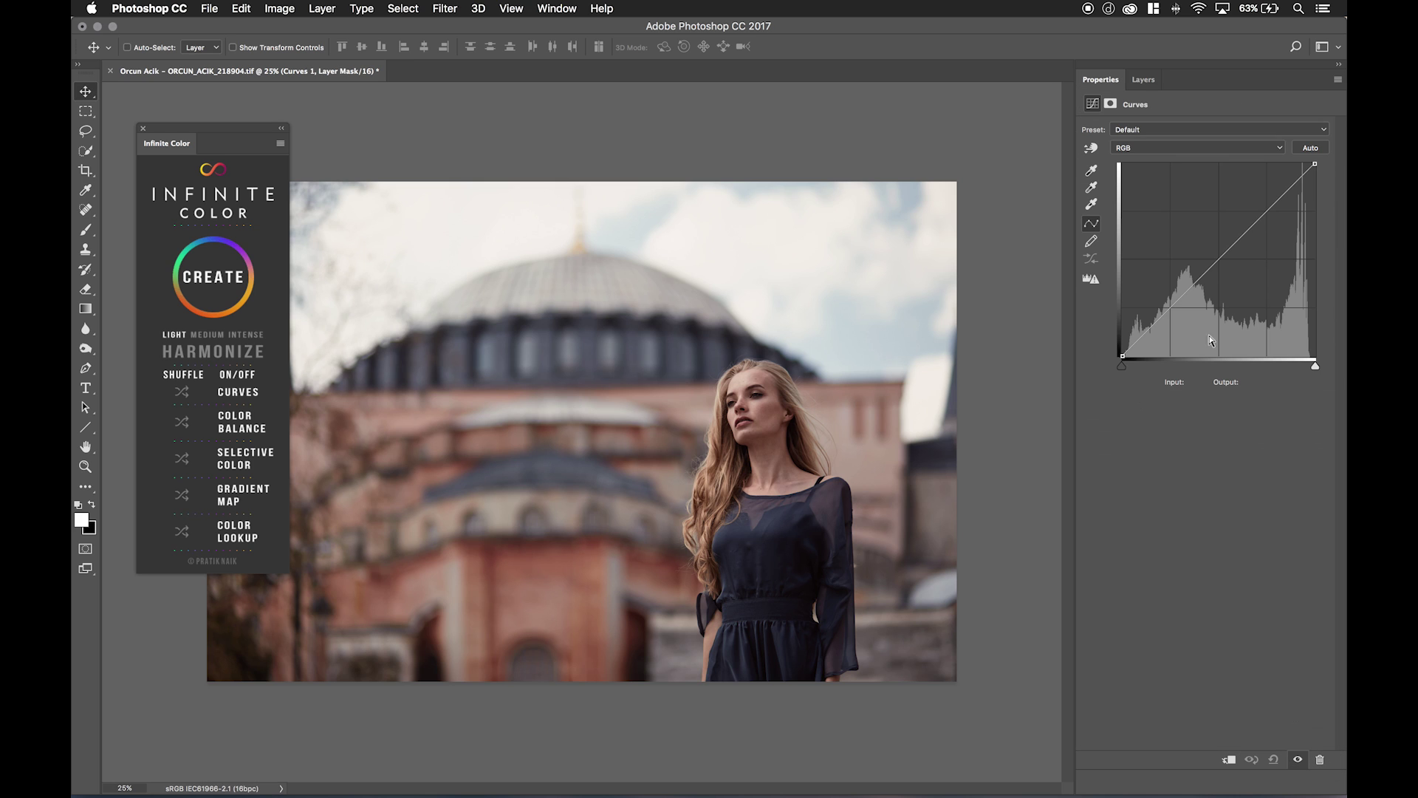
left_click(1197, 148)
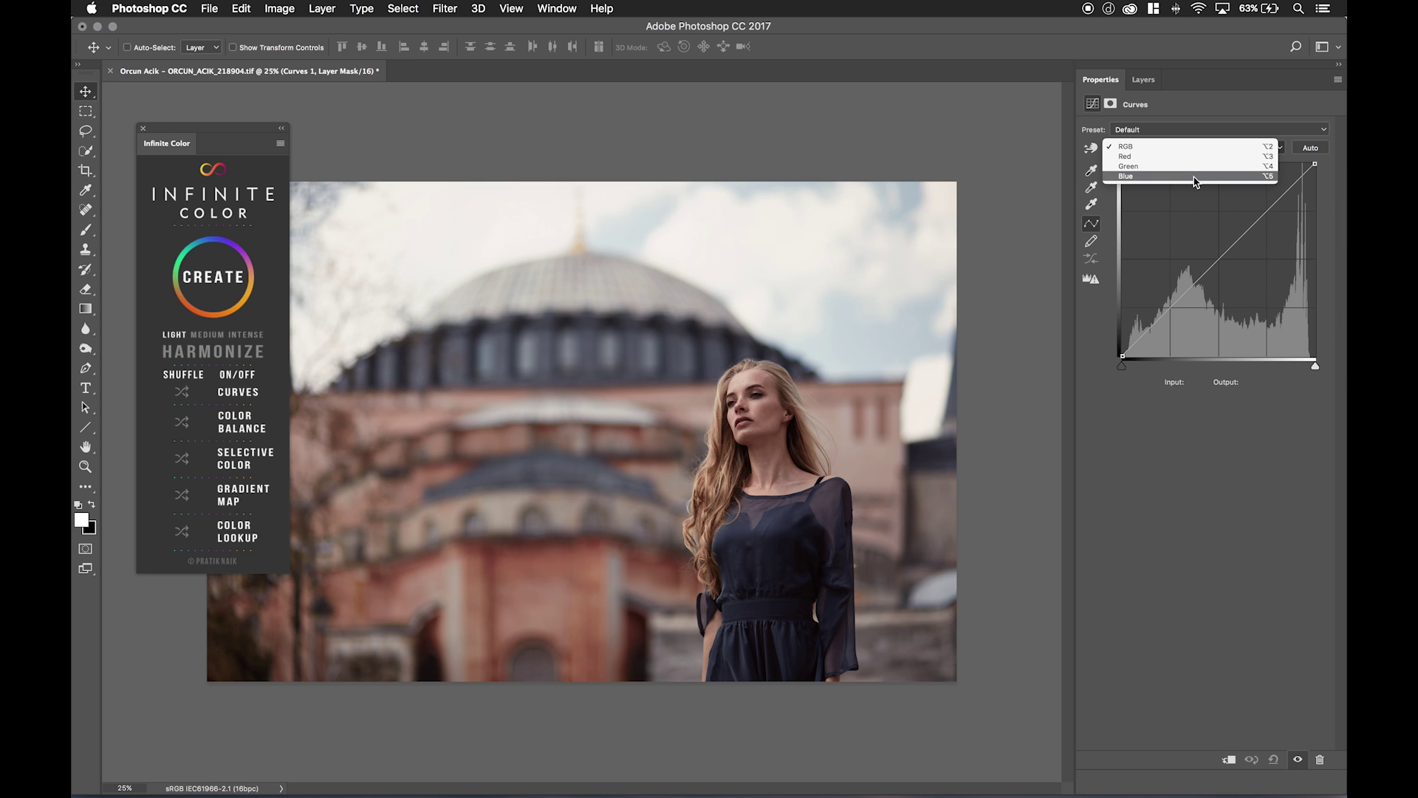
left_click(1195, 177)
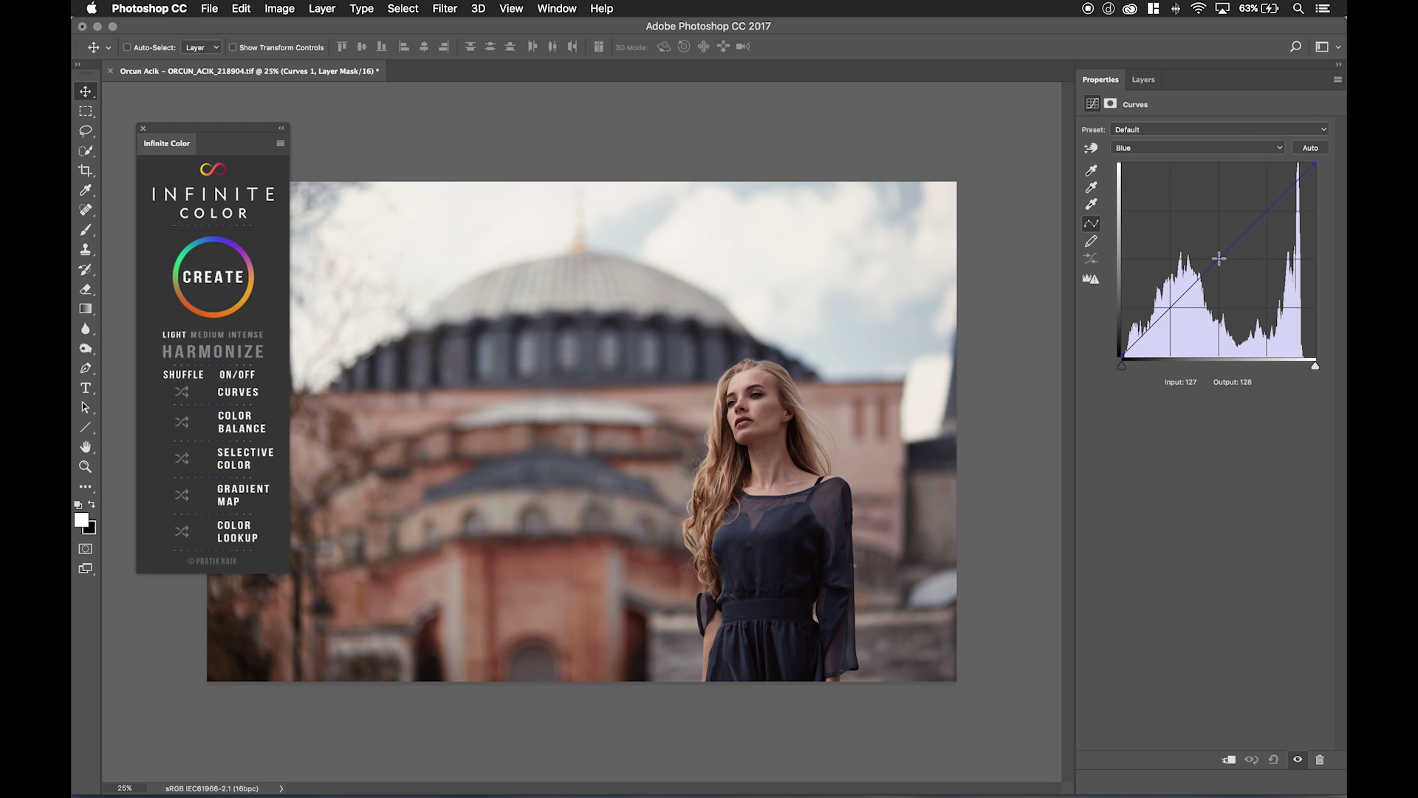
left_click_drag(1219, 260, 1220, 263)
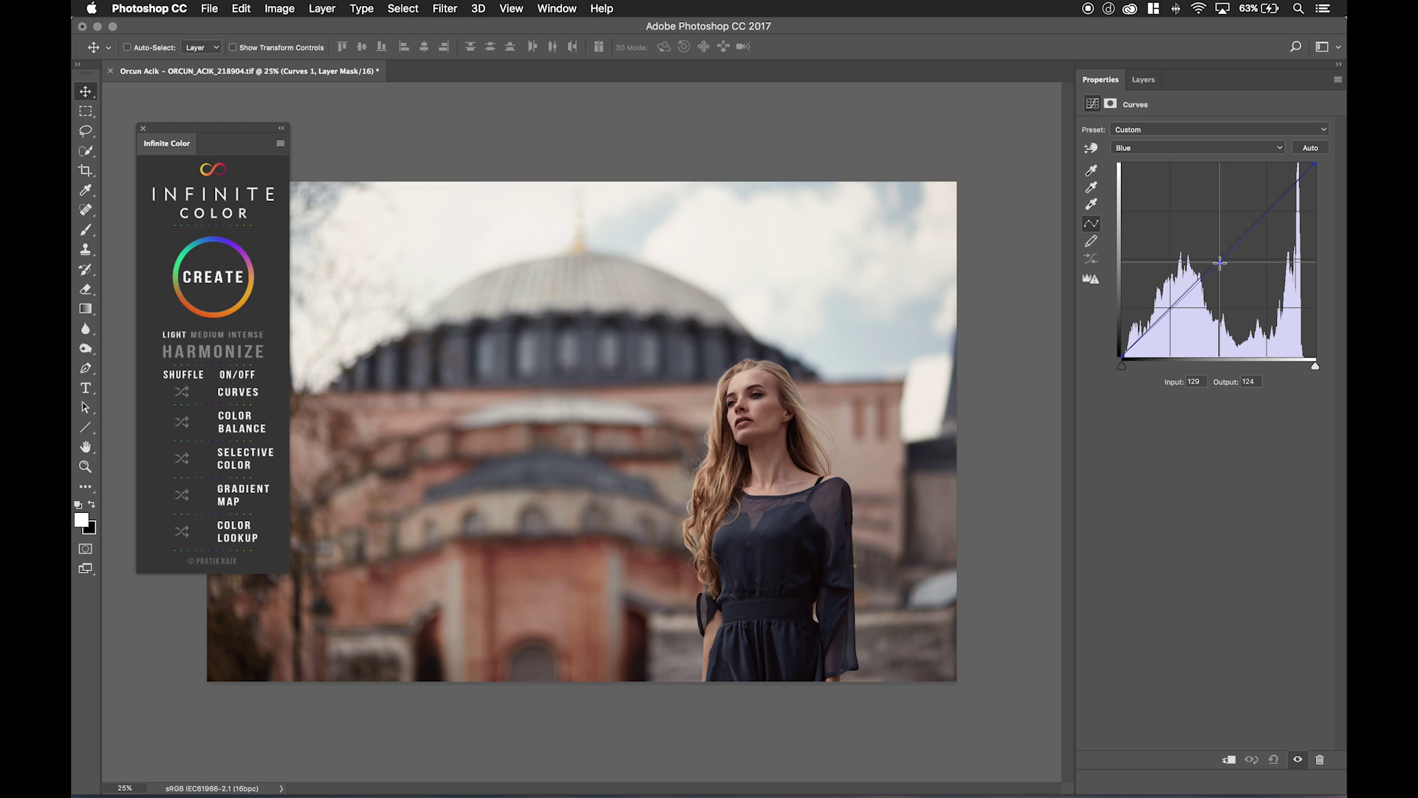
left_click(1144, 80)
- Rename the top Infinite Color group to IC2, correcting the first mistyped name
double_click(1158, 166)
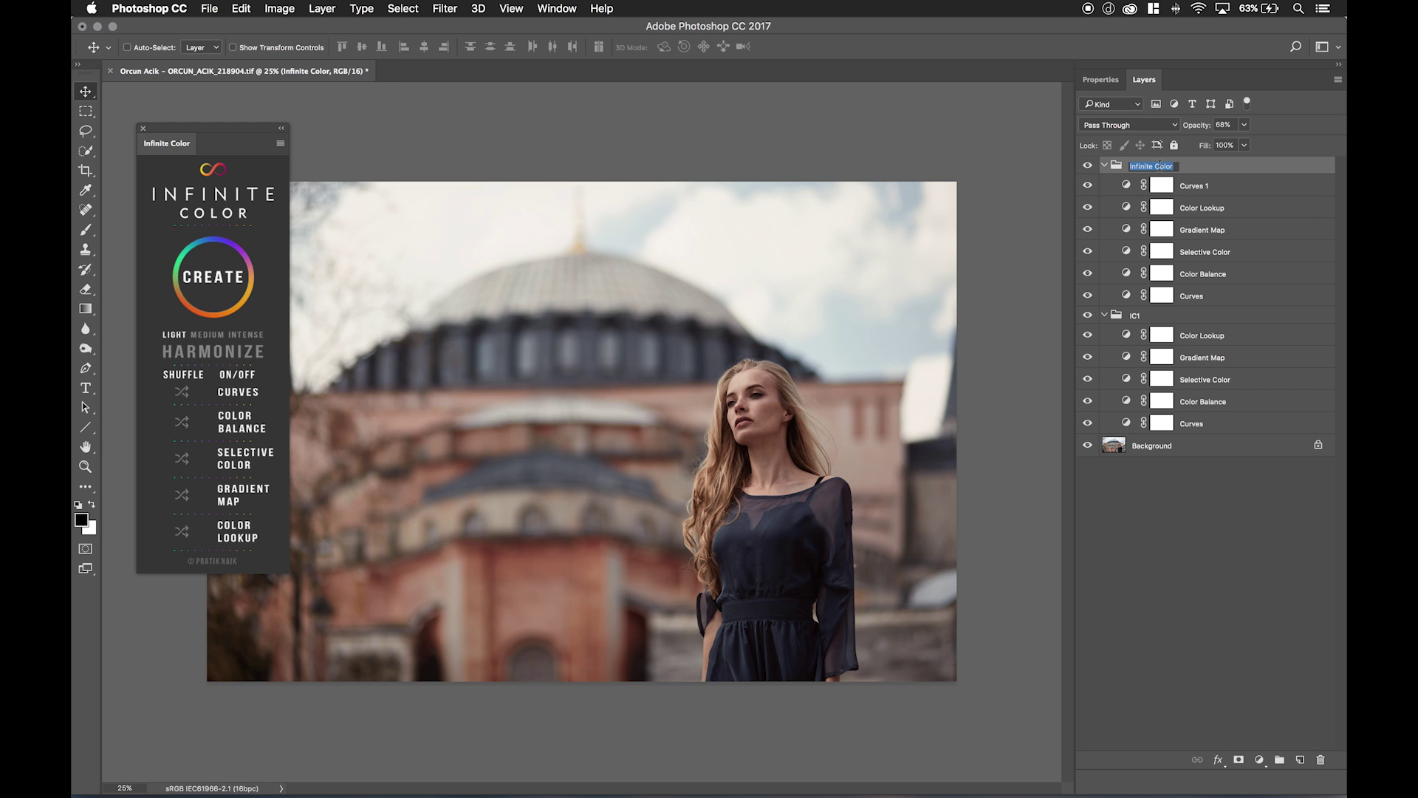
type("IC3")
key("Return")
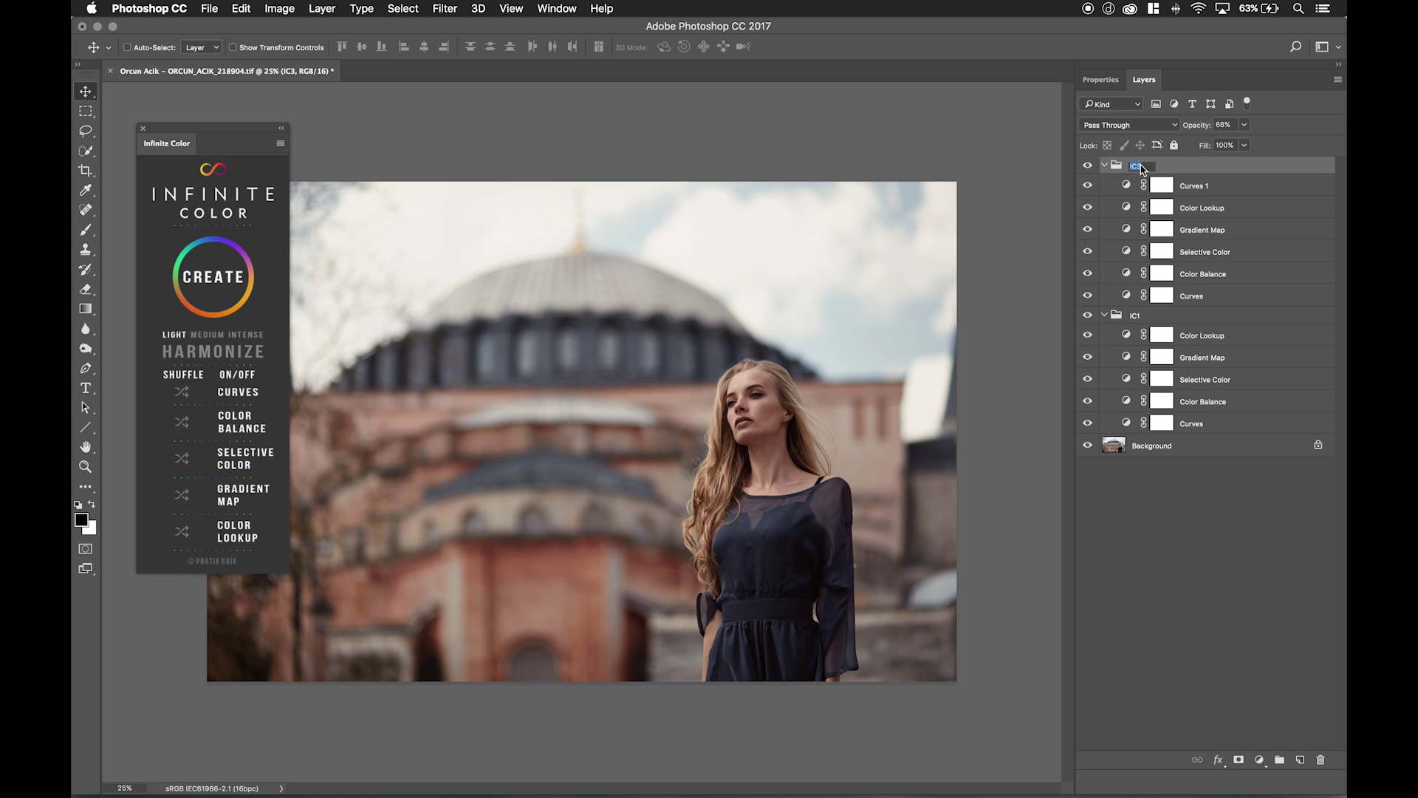
left_click(1150, 167)
type("2")
key("Return")
left_click(1105, 166)
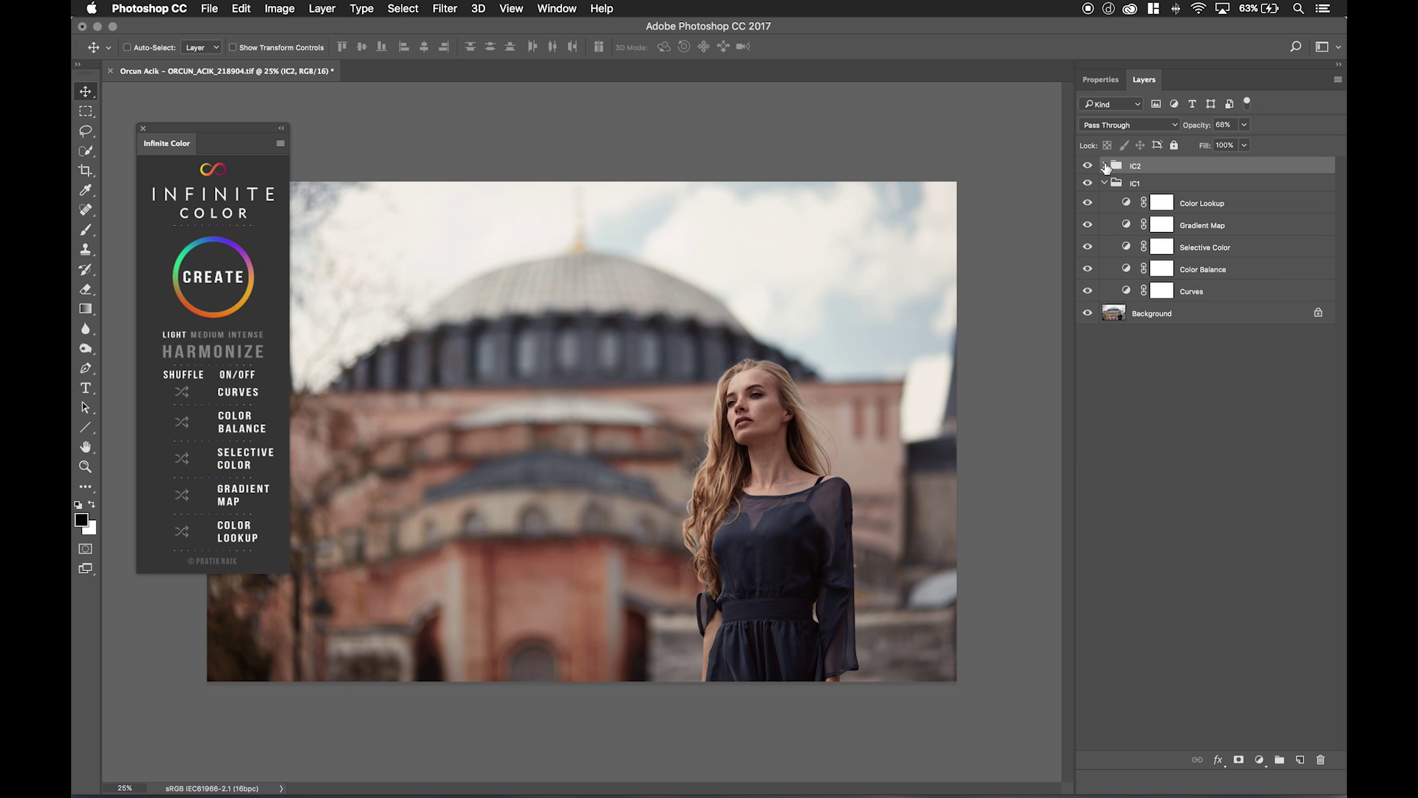
left_click(1105, 184)
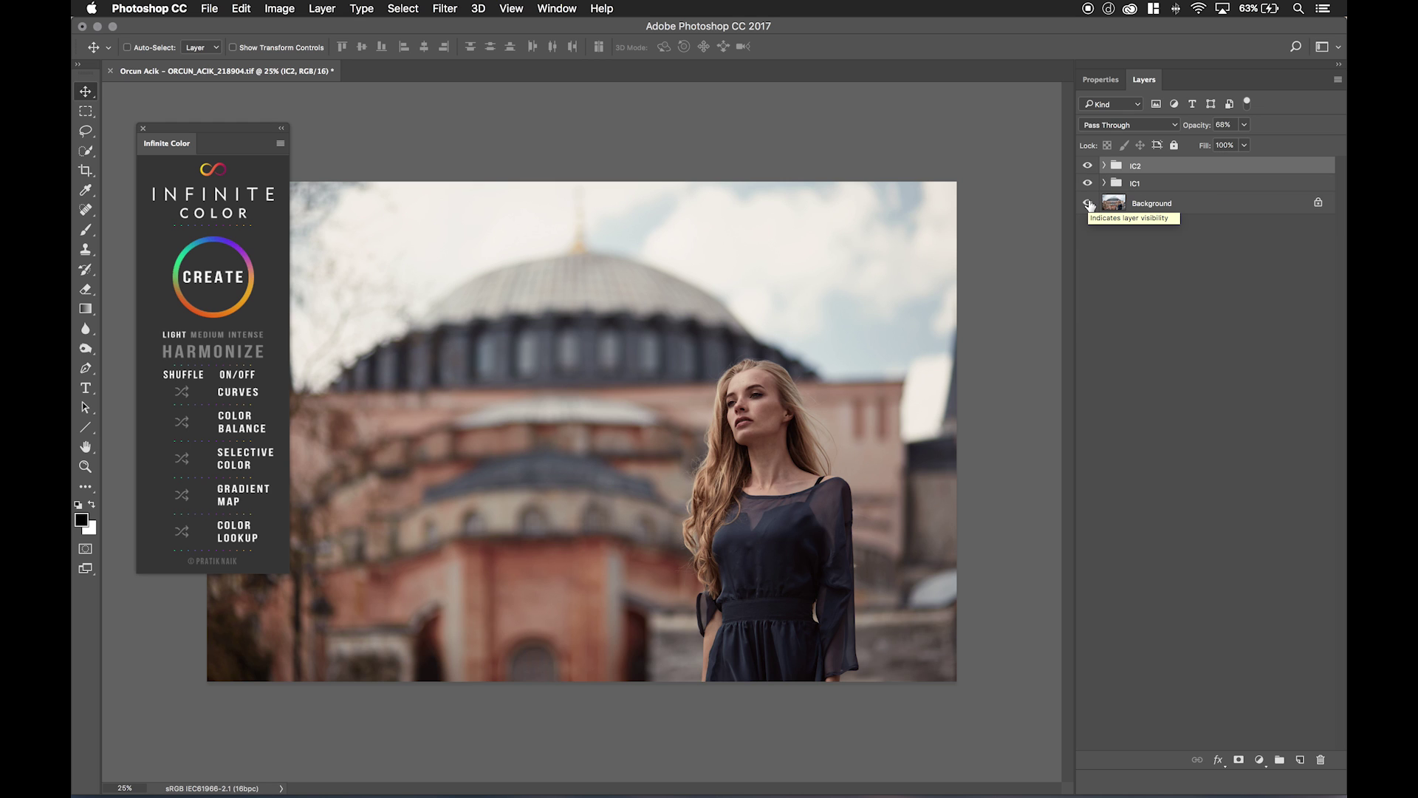
left_click(1088, 204, "alt")
left_click(1089, 204, "alt")
left_click(1088, 204, "alt")
left_click(1088, 204, "alt")
left_click(1089, 203, "alt")
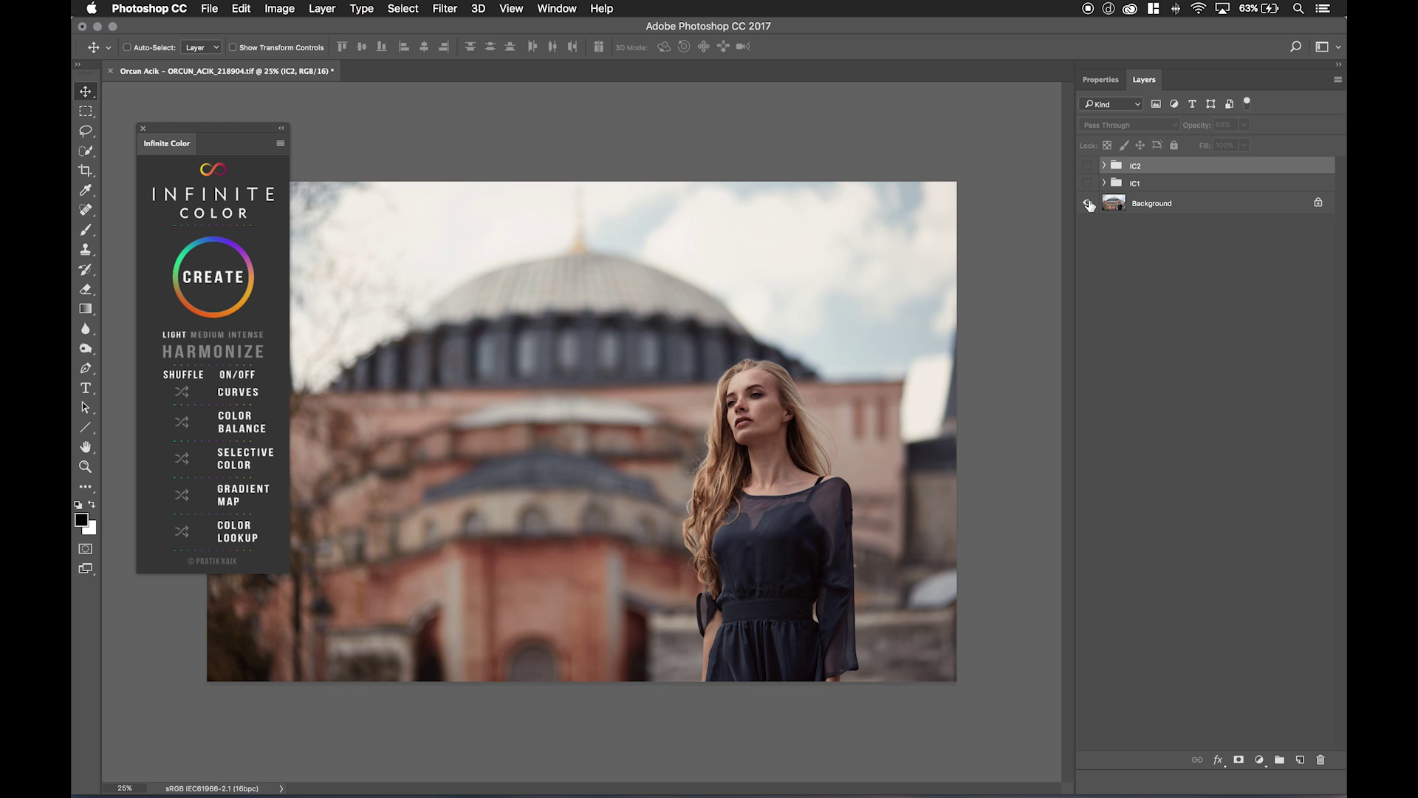
left_click(1088, 203, "alt")
left_click(1089, 204, "alt")
left_click(1089, 204, "alt")
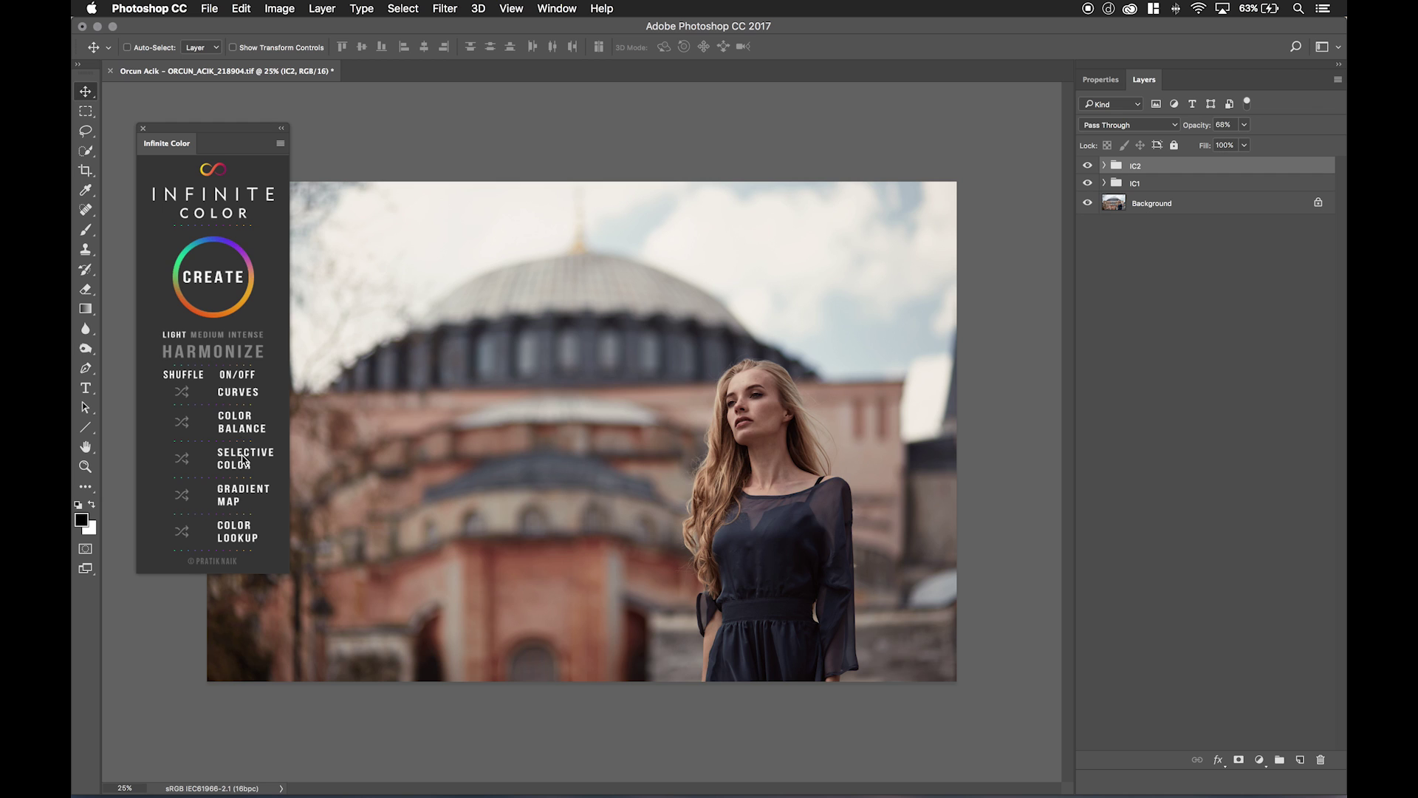
left_click(243, 430)
- Turn off Color Balance, Gradient Map and Color Lookup, then generate a Selective Color-only group
left_click(244, 395)
left_click(232, 495)
left_click(233, 533)
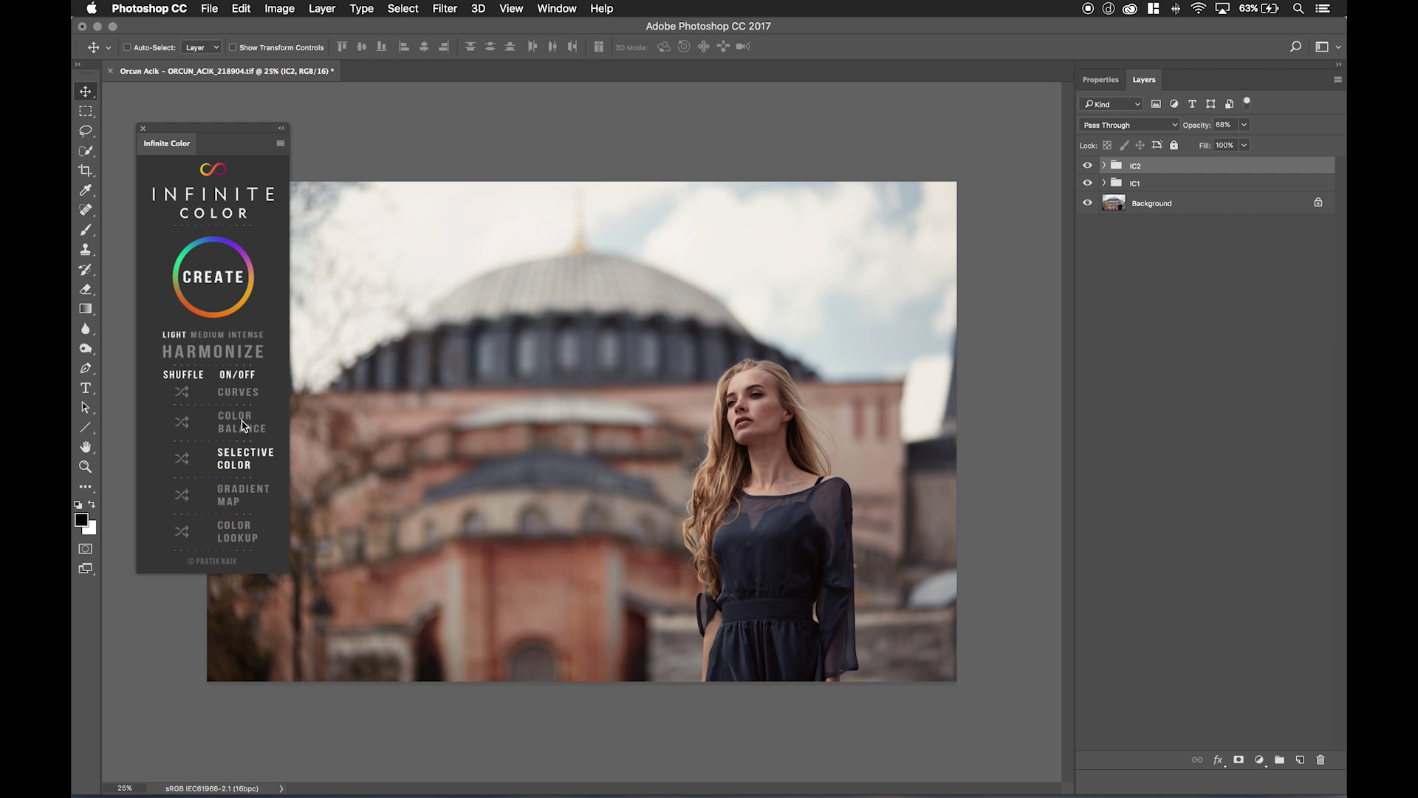
left_click(225, 287)
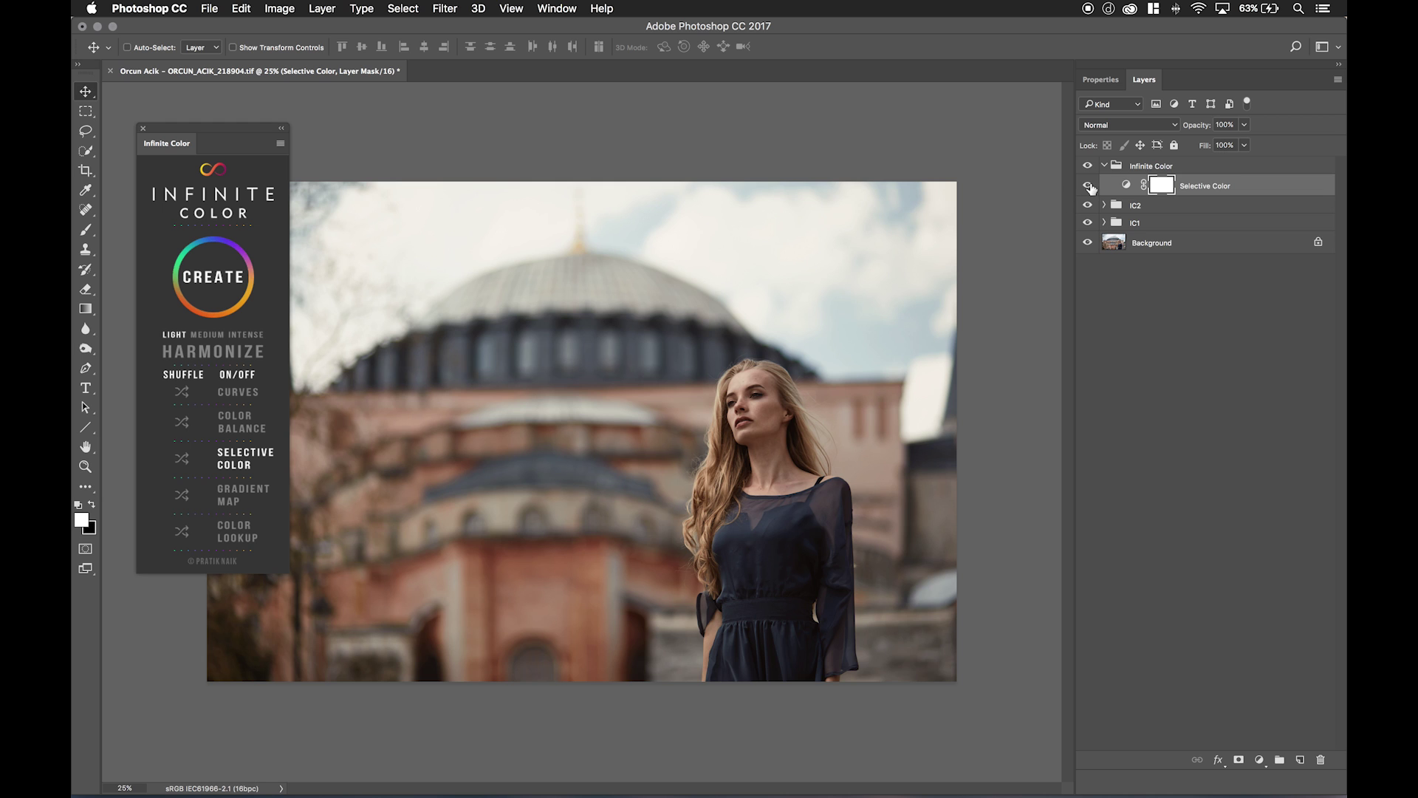
- Compare the Selective Color layer on and off, then regenerate it at Medium intensity
left_click(1088, 185)
left_click(1088, 185)
left_click(1088, 185)
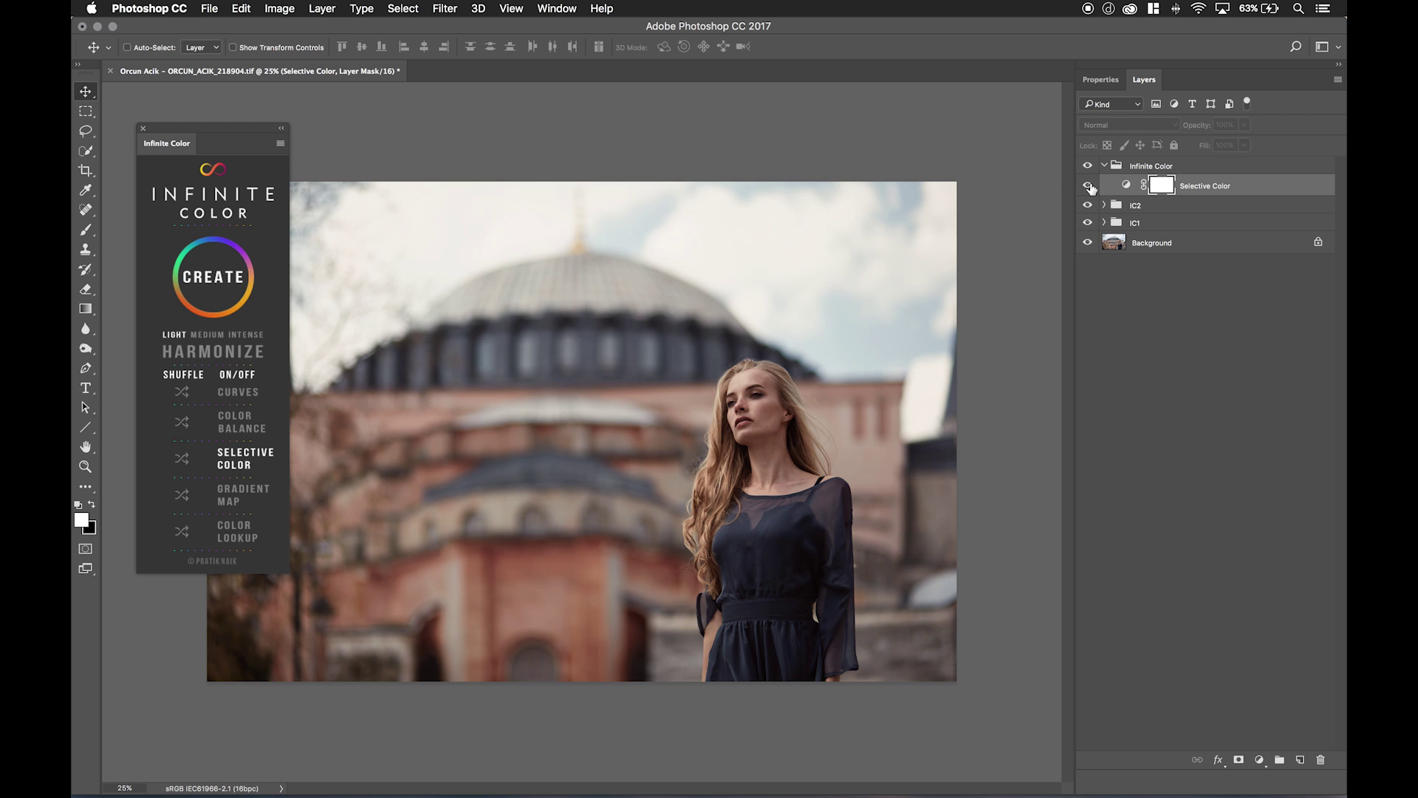
left_click(1088, 186)
left_click(1089, 186)
left_click(1089, 185)
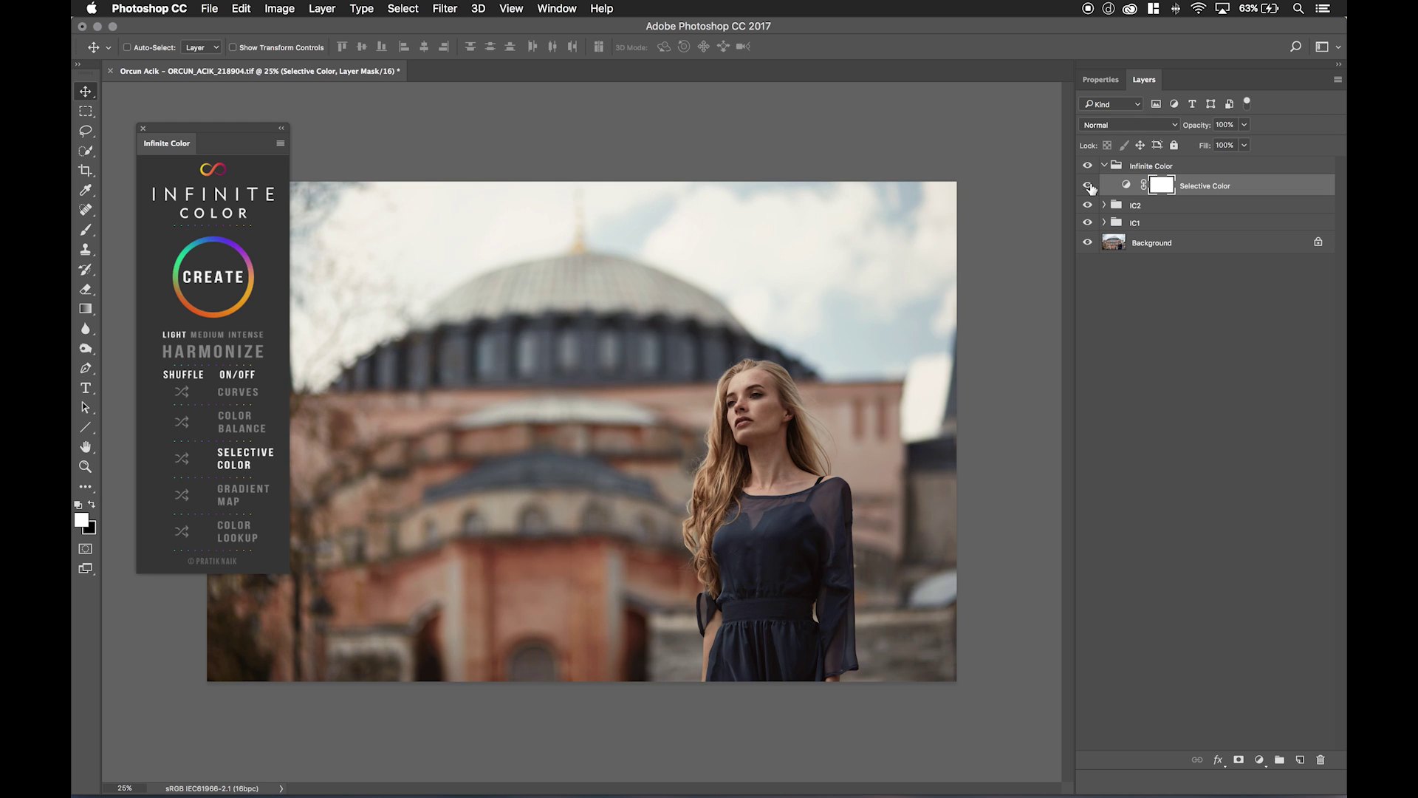
left_click(221, 283)
left_click(220, 284)
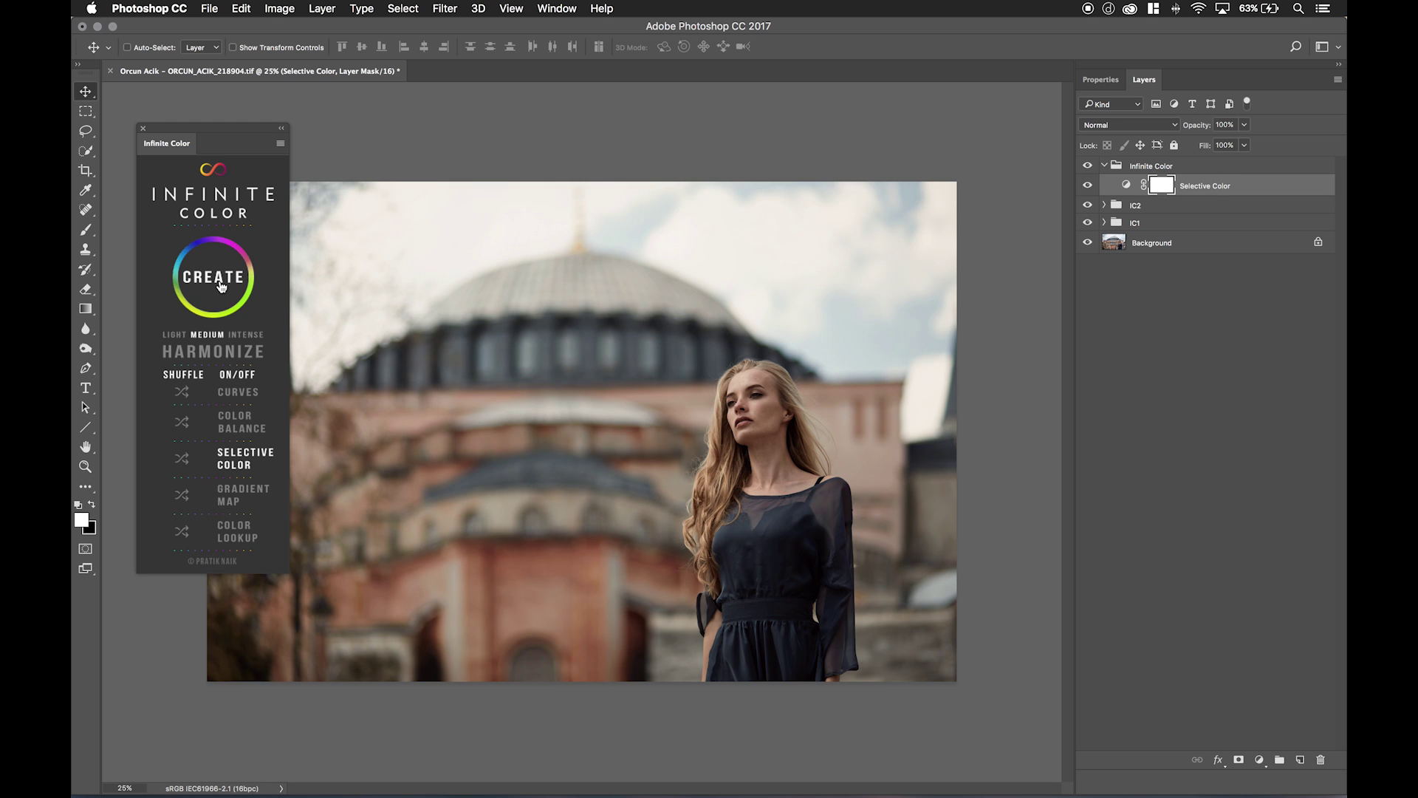
- Review the Selective Color settings across the Blues, Magentas, Reds and Greens ranges
double_click(1127, 186)
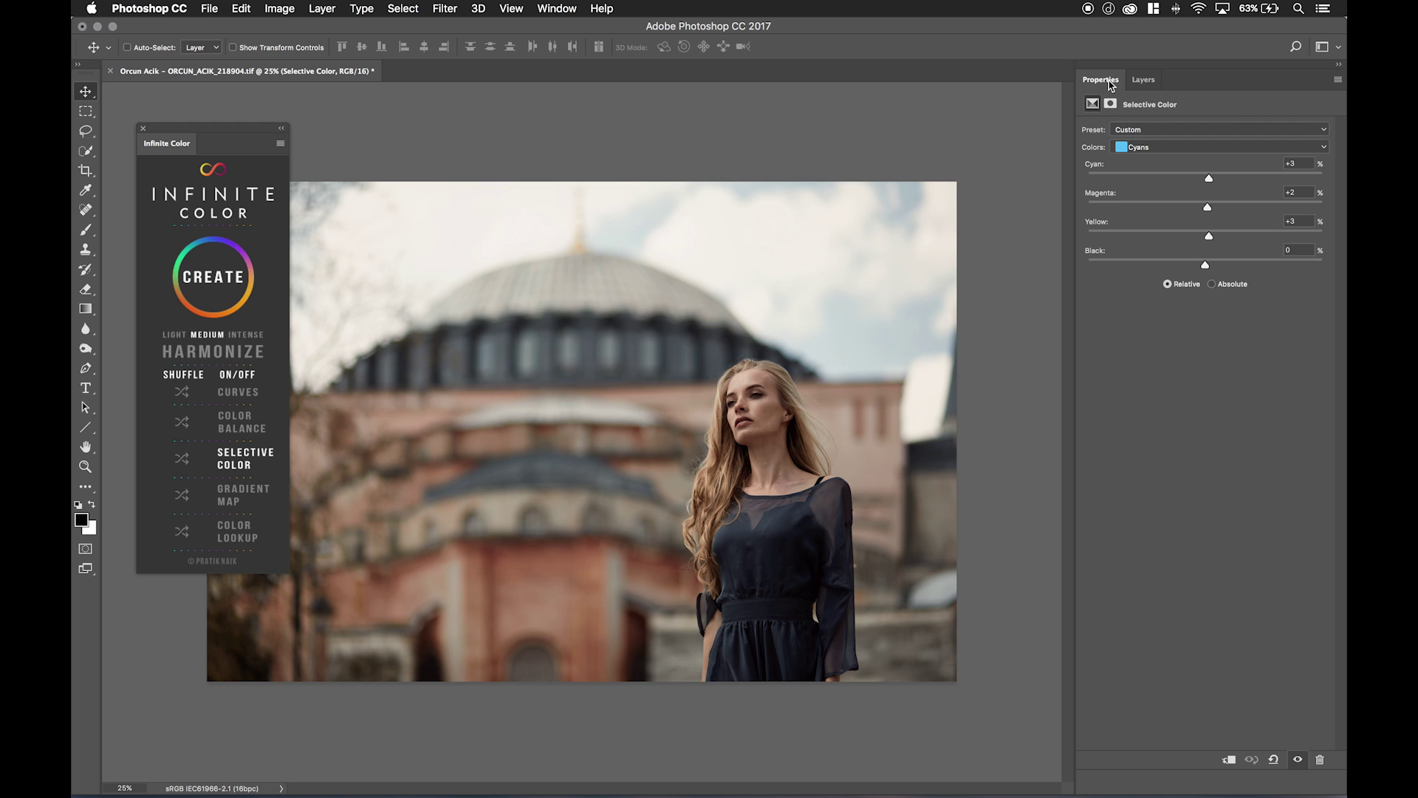
left_click_drag(1112, 85, 882, 97)
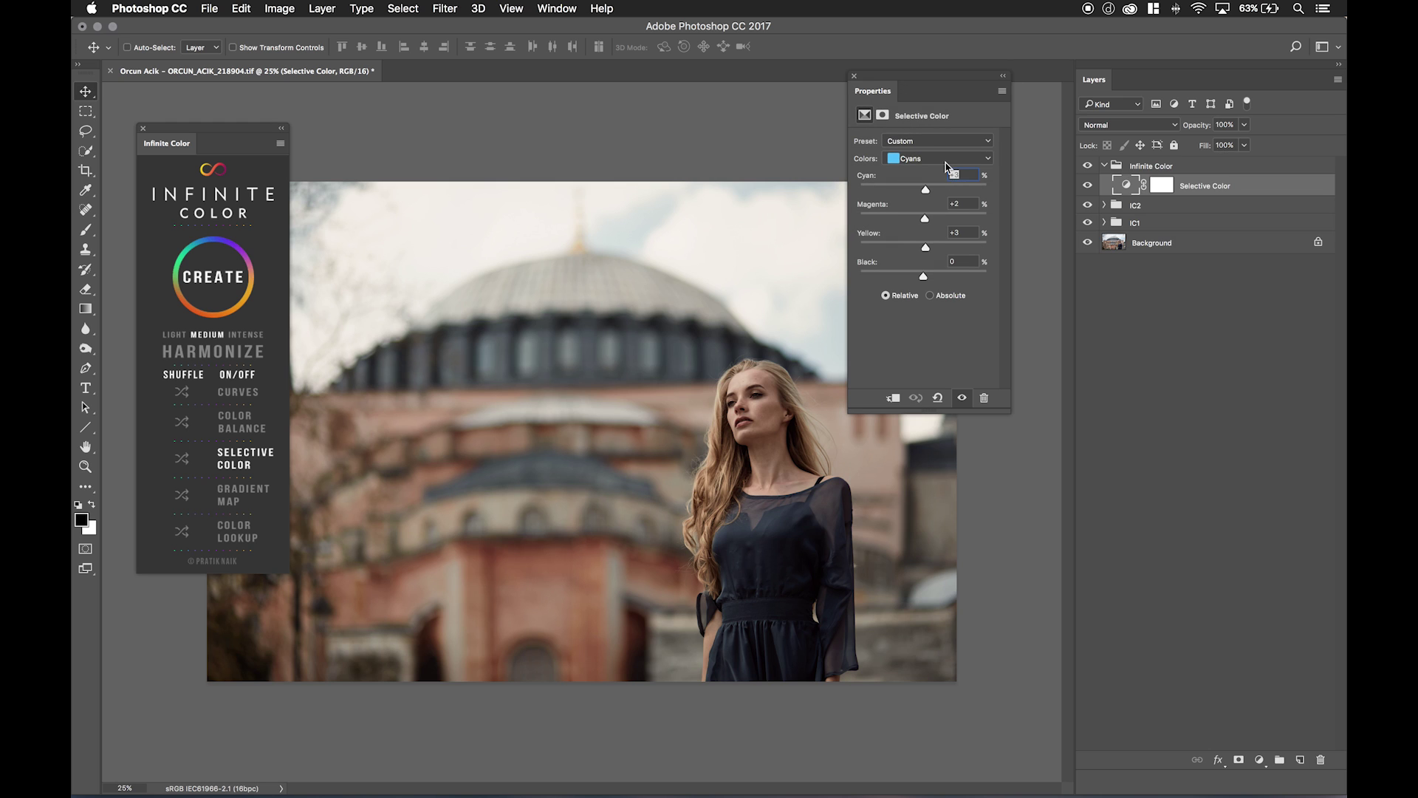
left_click(945, 162)
left_click(946, 169)
left_click(946, 163)
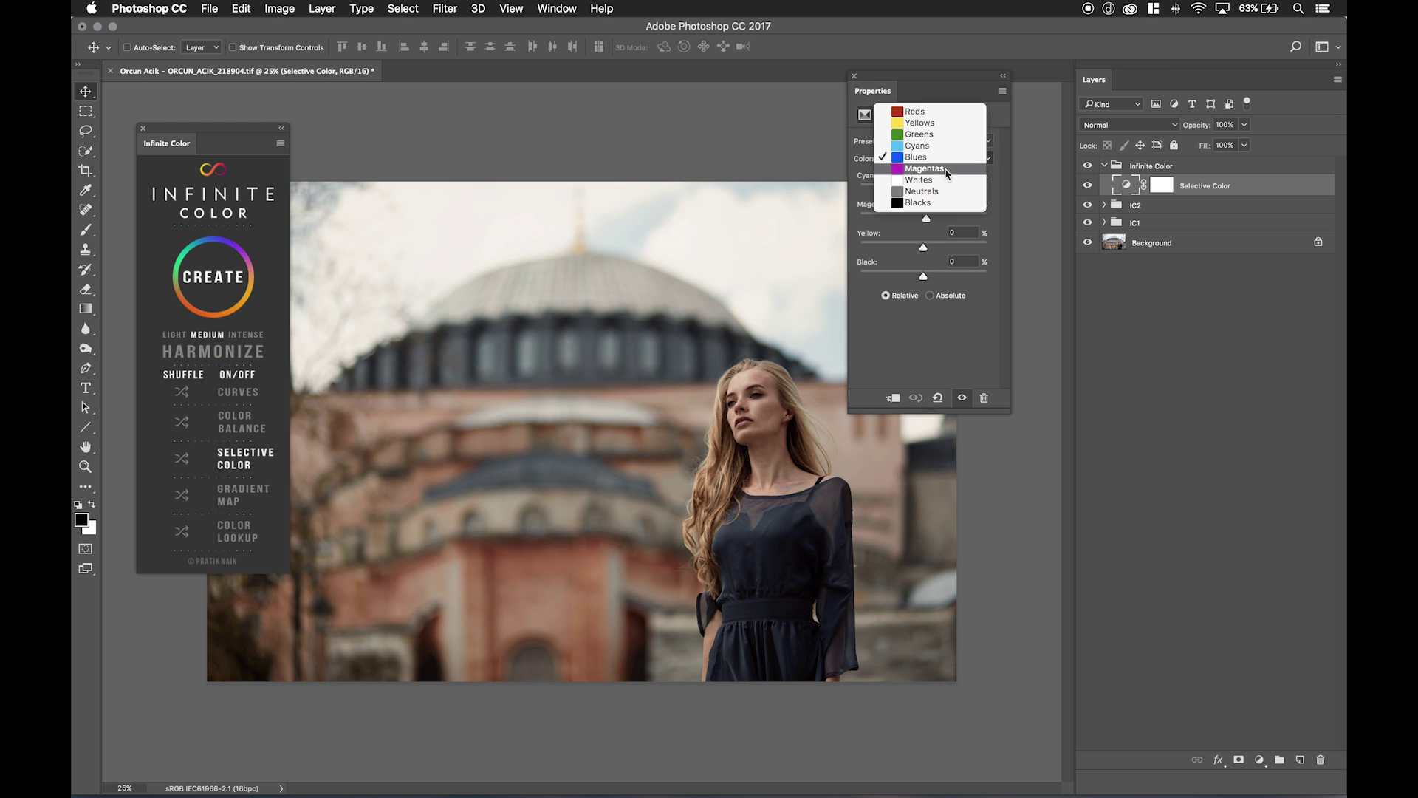
left_click(945, 169)
left_click(947, 158)
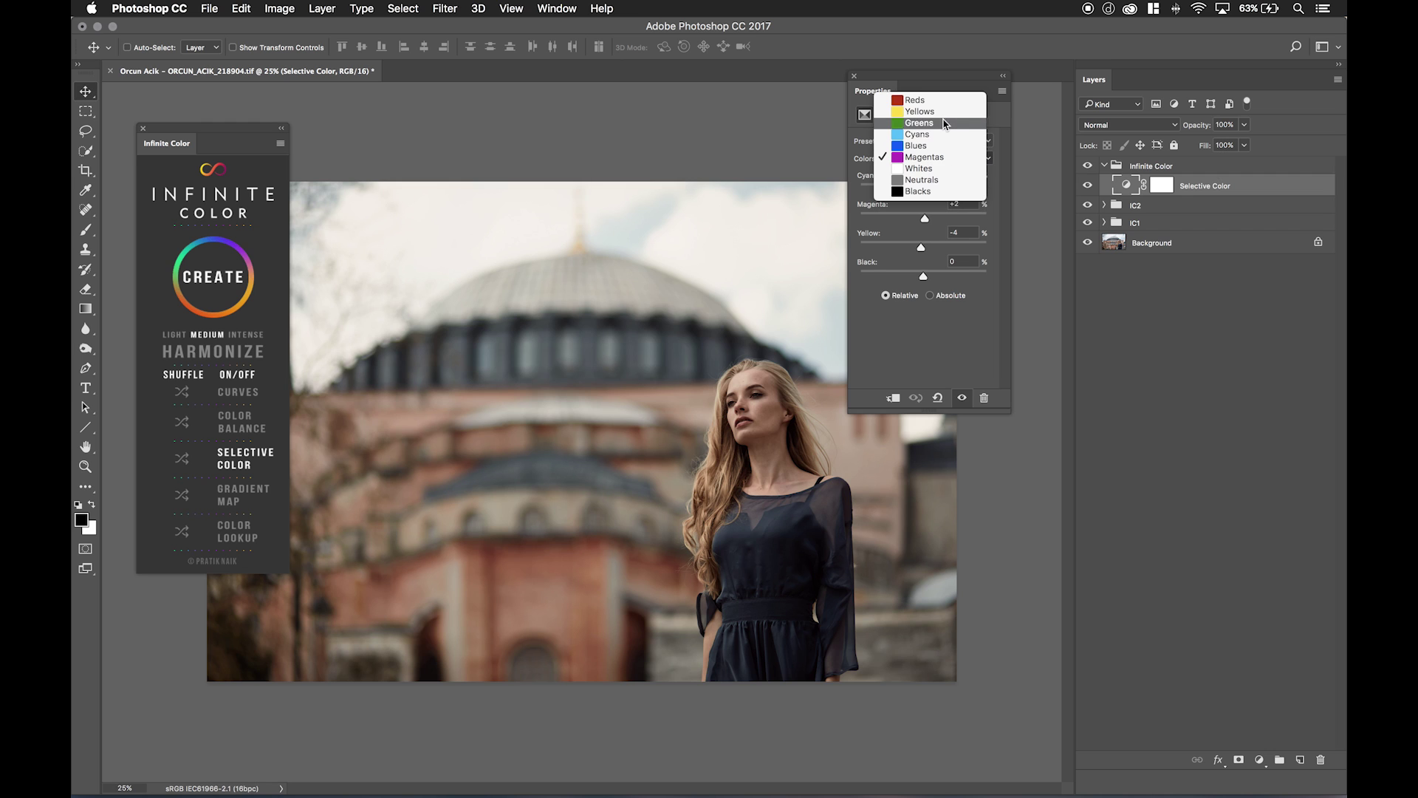
left_click(946, 124)
left_click(947, 158)
left_click(948, 136)
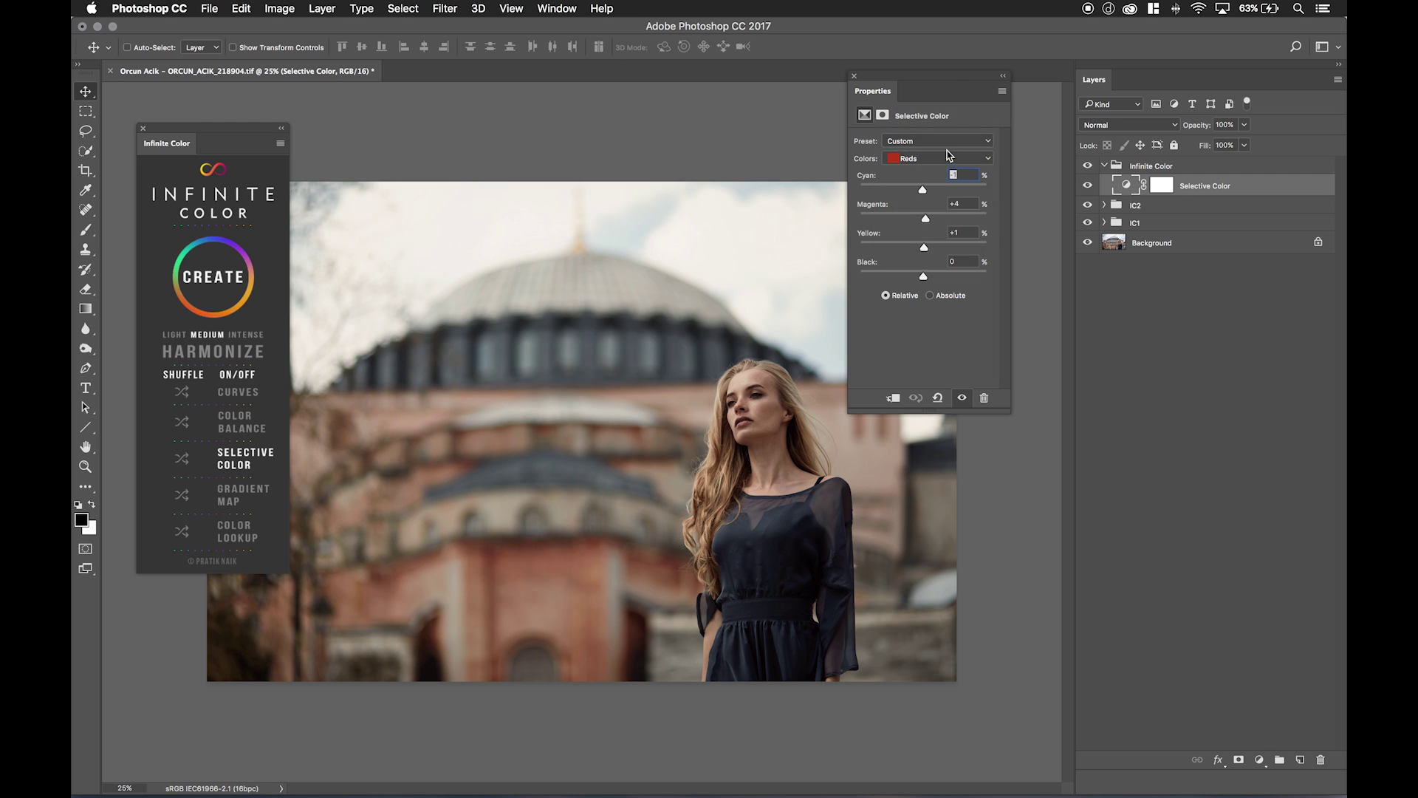
left_click(951, 159)
left_click(951, 182)
left_click_drag(881, 96, 1155, 767)
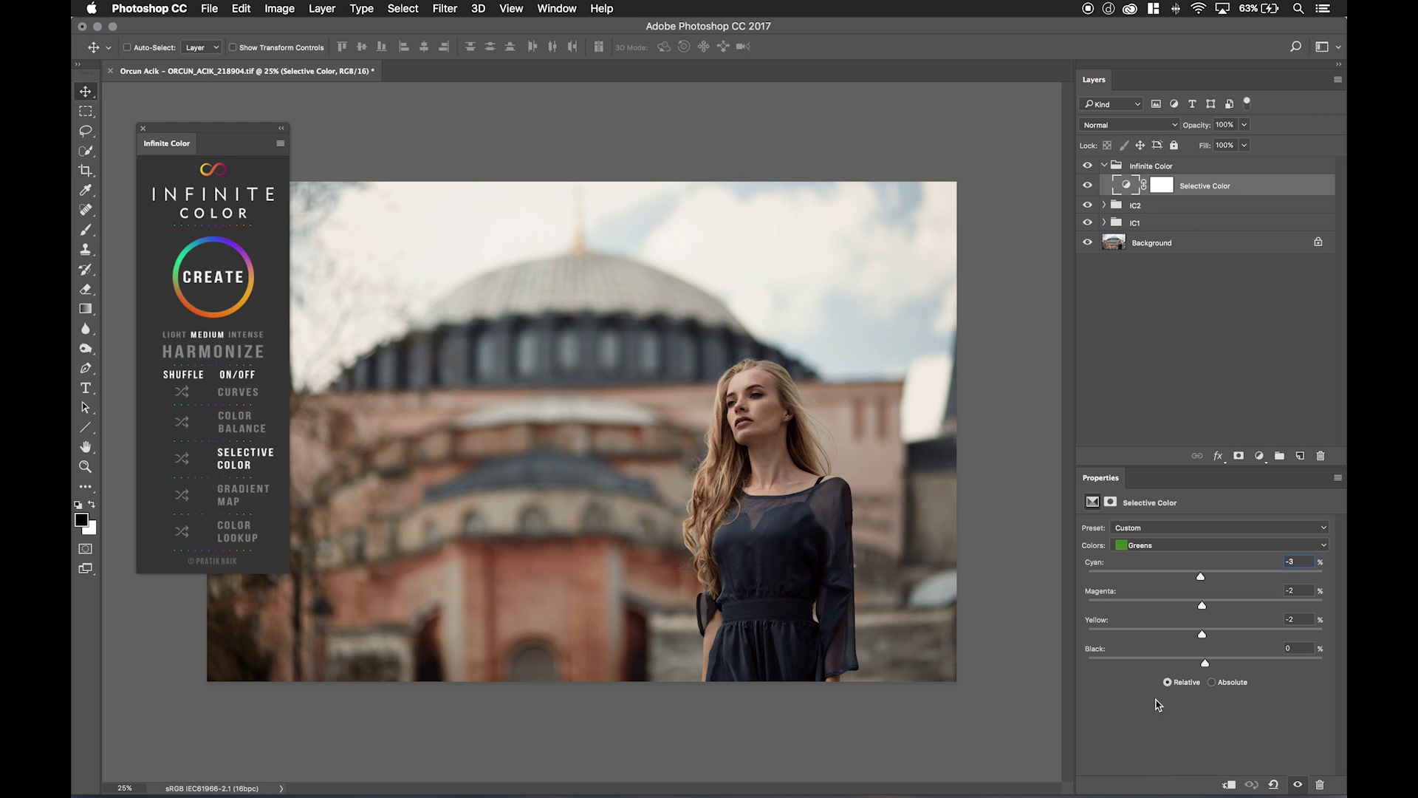
- Reshuffle the Selective Color values with CREATE, comparing the layer on and off
left_click(1088, 187)
left_click(1090, 188)
left_click(220, 283)
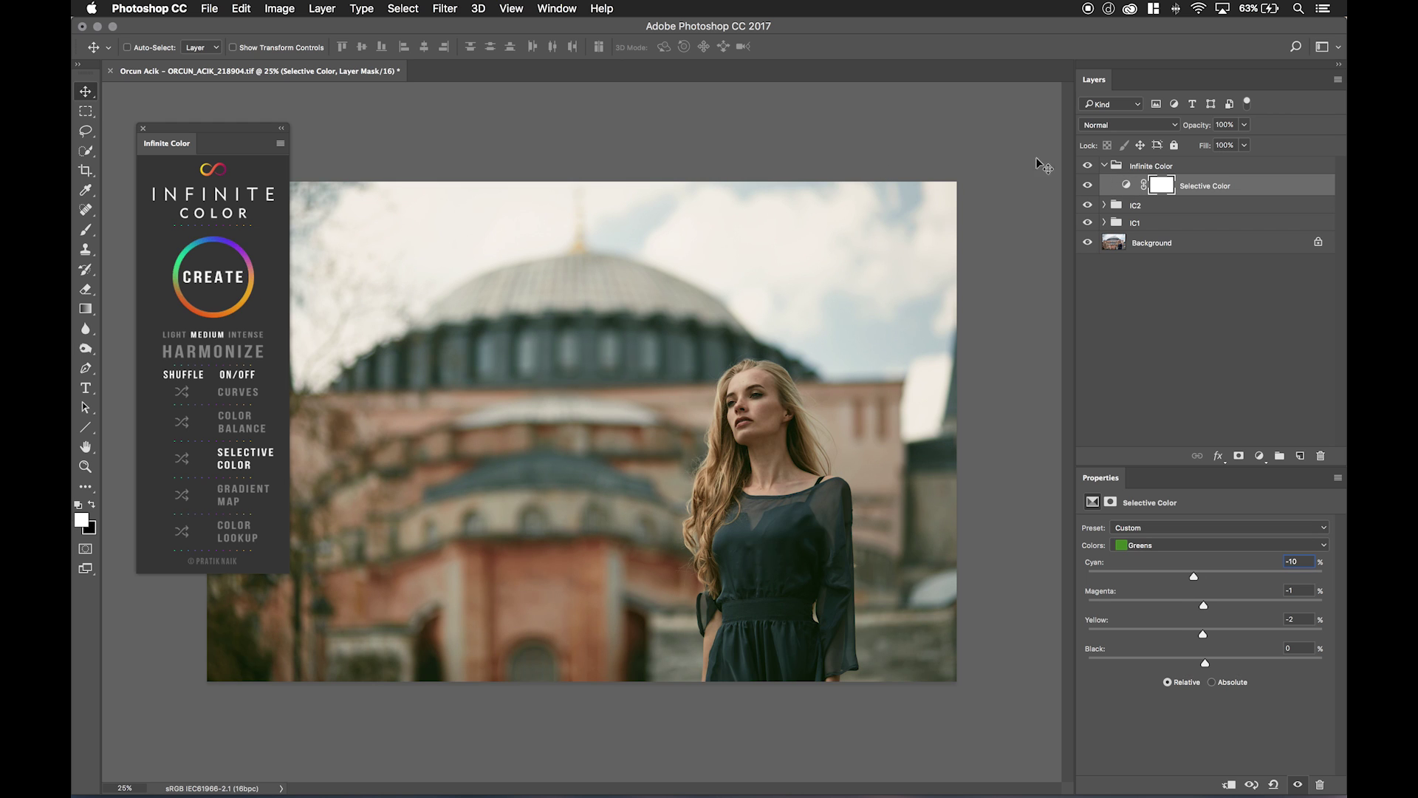
left_click(1088, 186)
left_click(1088, 187)
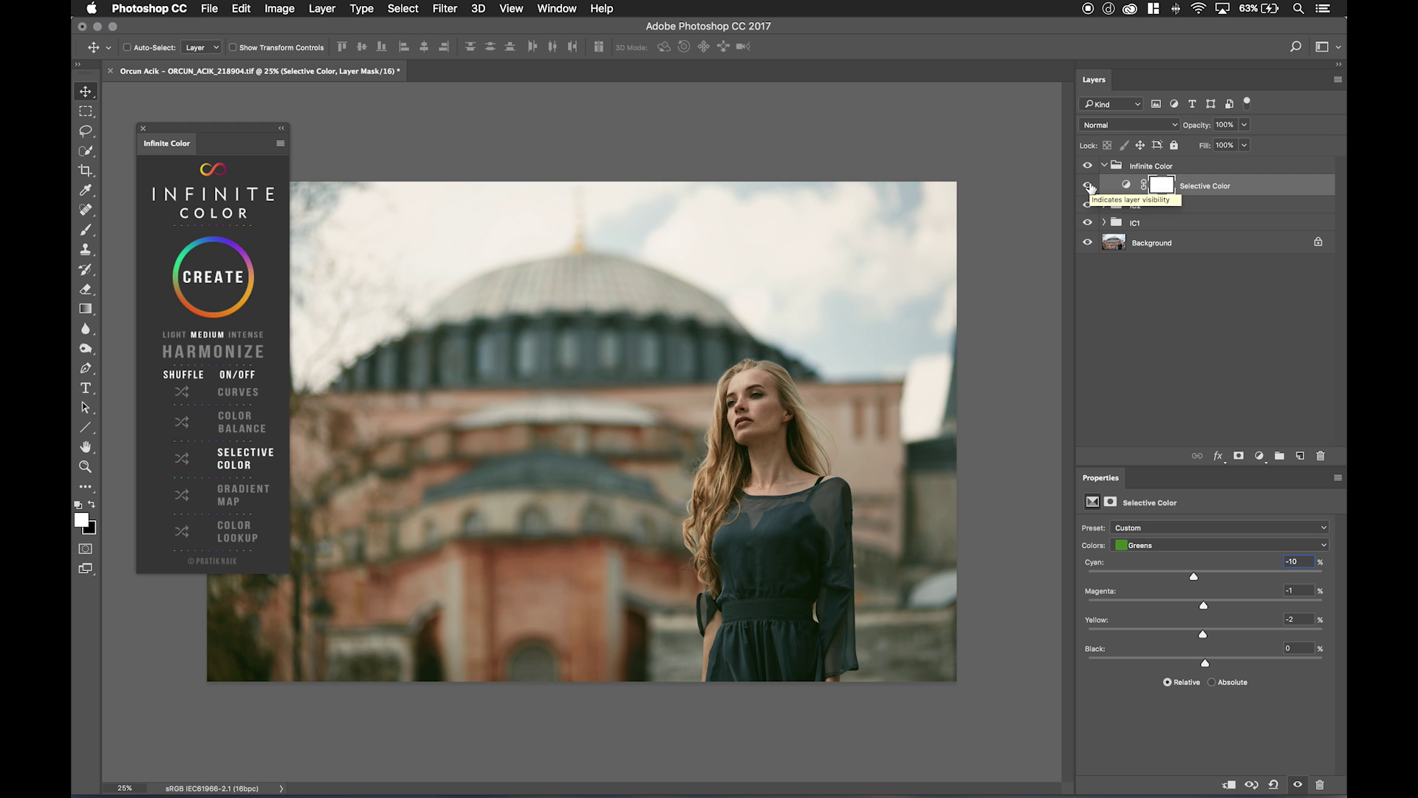
left_click(1089, 186)
left_click(1089, 186)
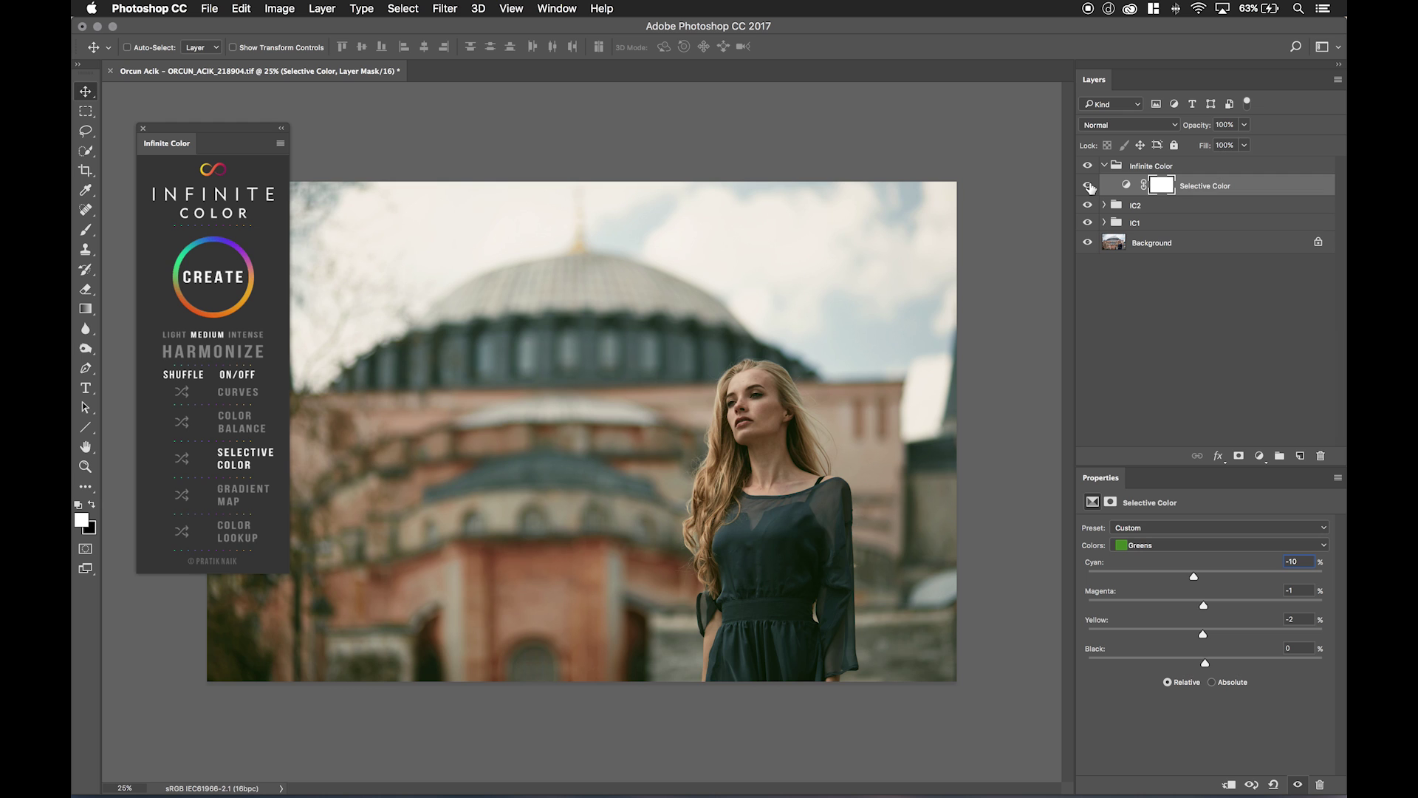
- Lower the Selective Color layer to 31% opacity and compare the gentler tint
left_click_drag(1200, 126, 1095, 136)
left_click(1089, 186)
left_click(1089, 186)
left_click_drag(172, 148, 138, 224)
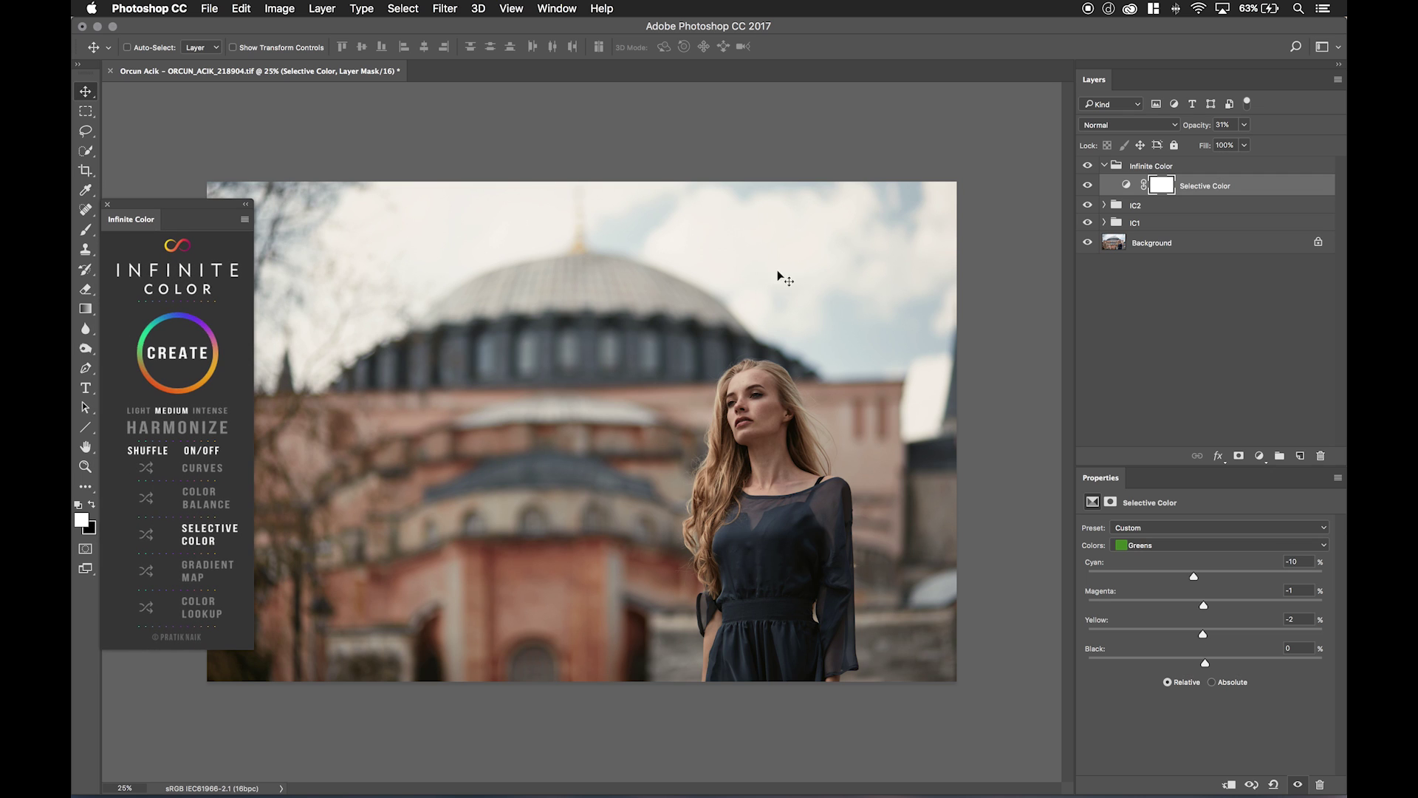
- Collapse and rename the group to IC3, then hide all three groups to view the original
left_click(1105, 165)
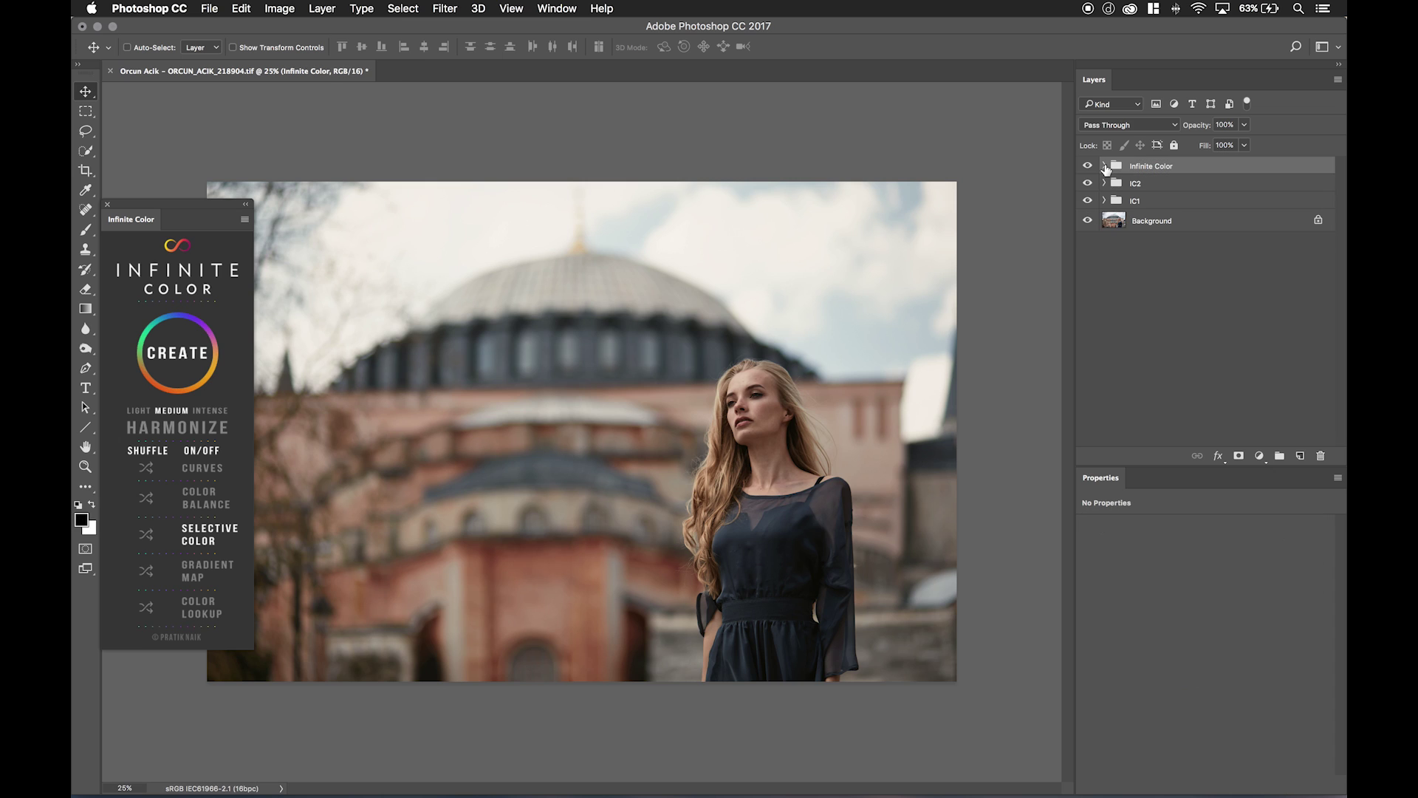
double_click(1143, 167)
type("IC3")
key("Return")
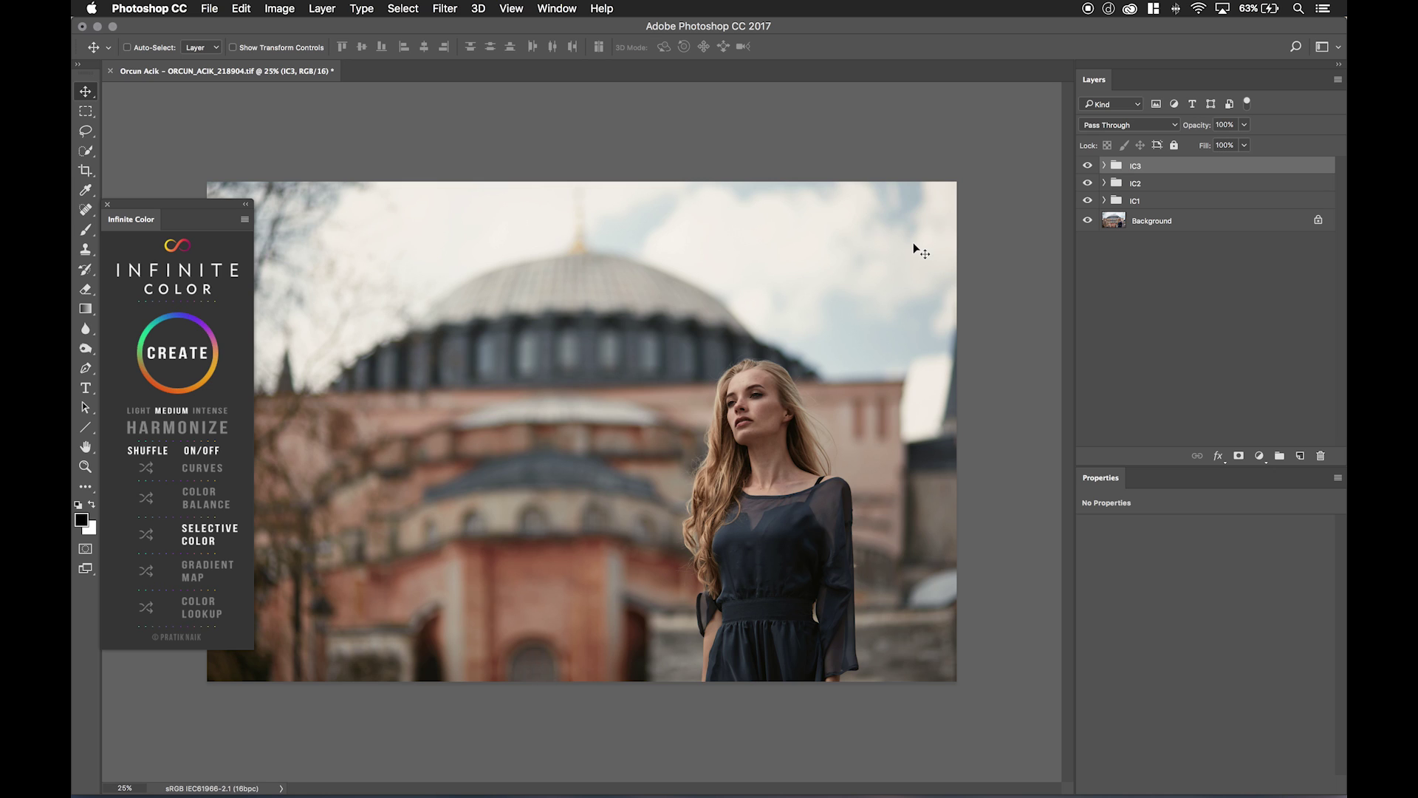
left_click(1087, 221, "alt")
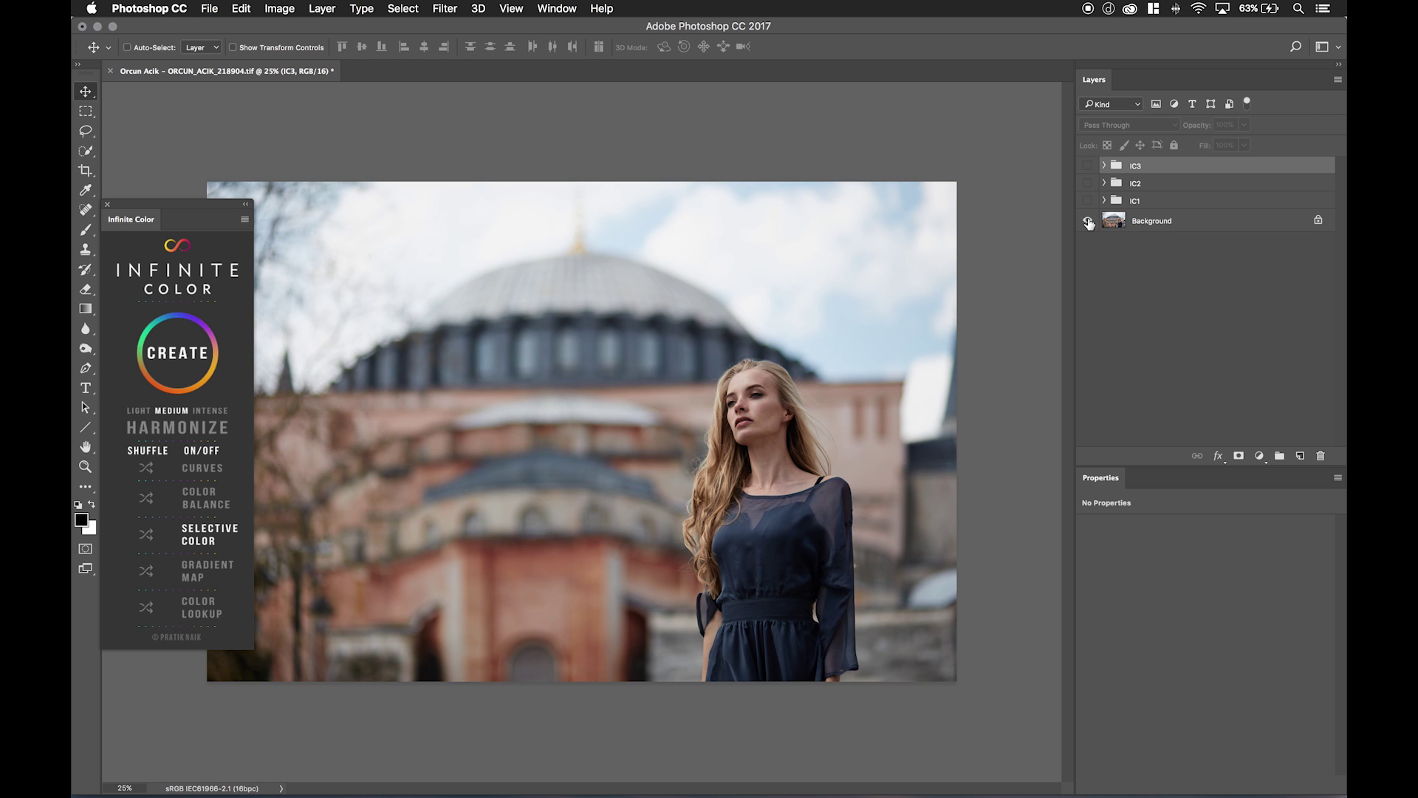
left_click(1087, 221, "alt")
left_click(1087, 221, "alt")
left_click(1087, 221, "alt")
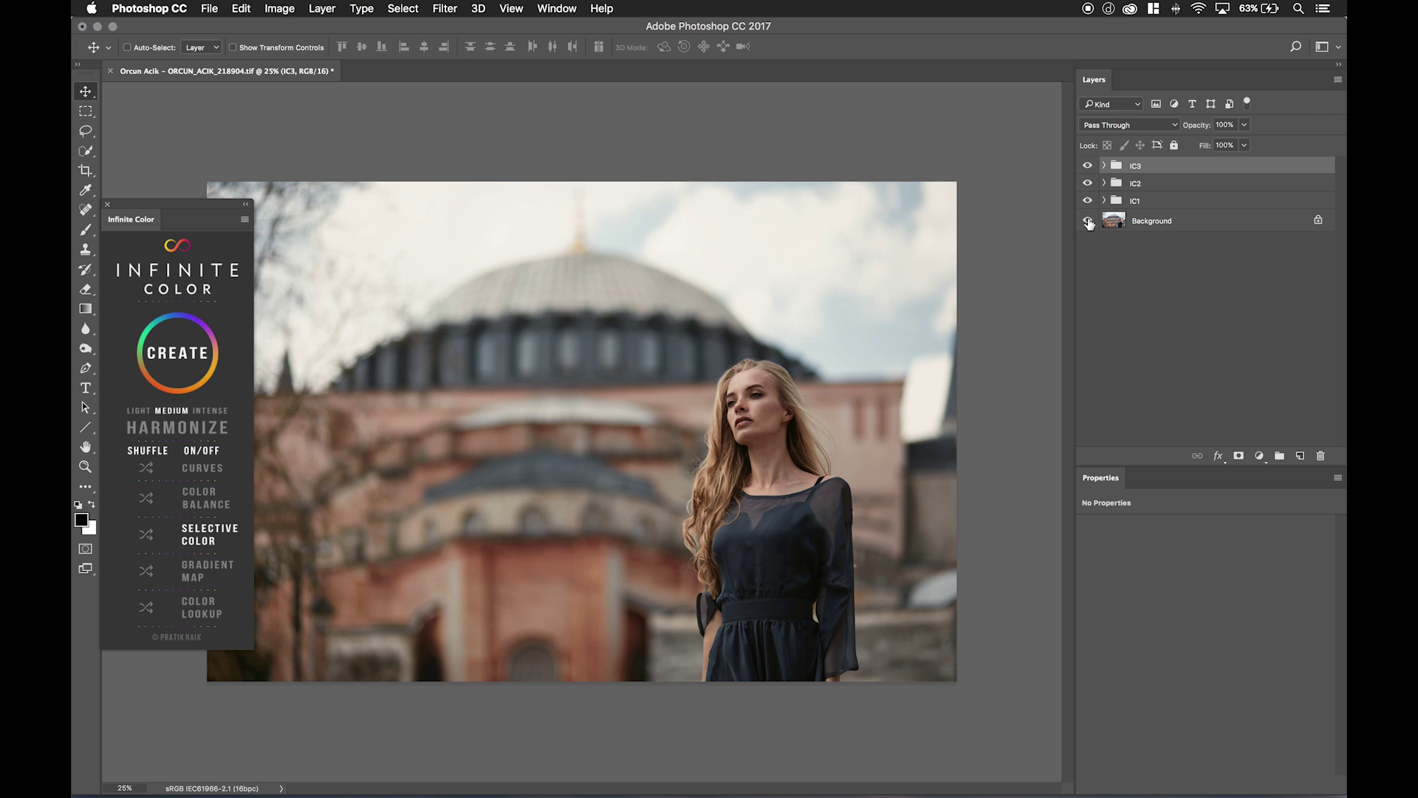